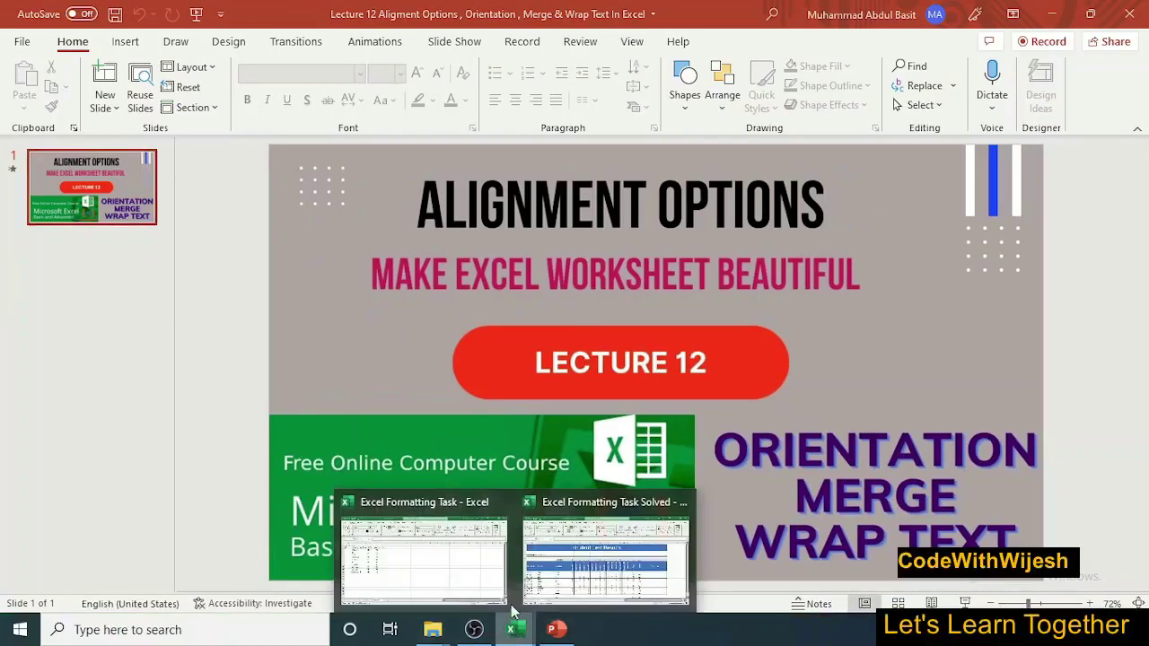
# In the Excel Formatting Task workbook, enter the formula =C3/D3 in cell E3
pyautogui.click(472, 574)
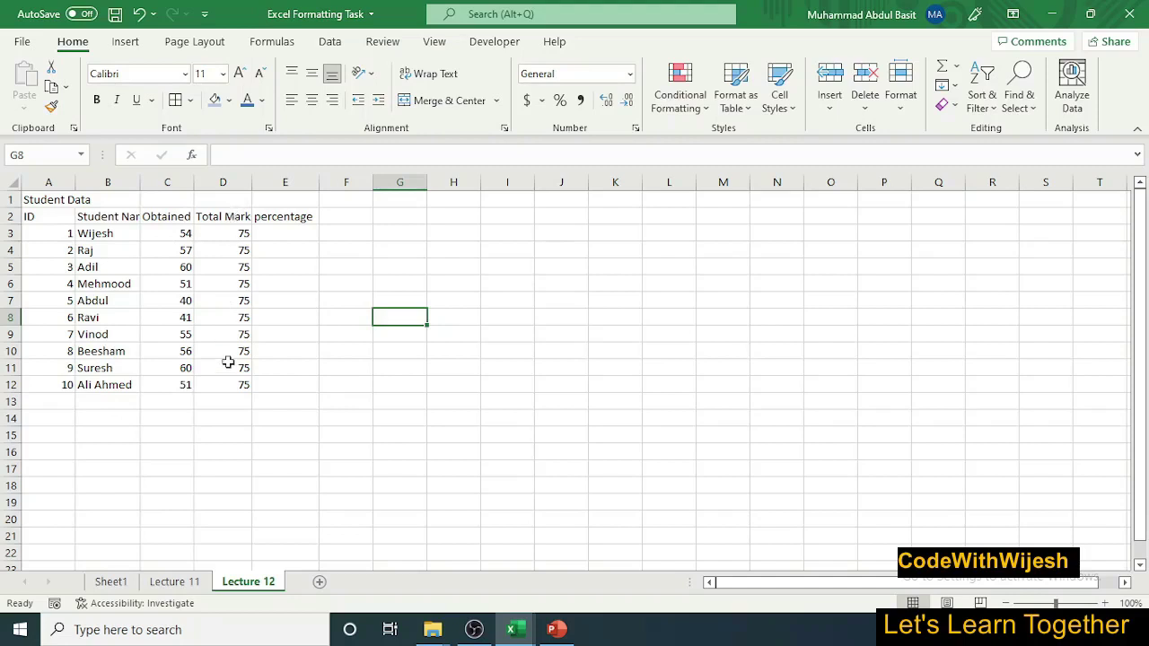
pyautogui.click(284, 232)
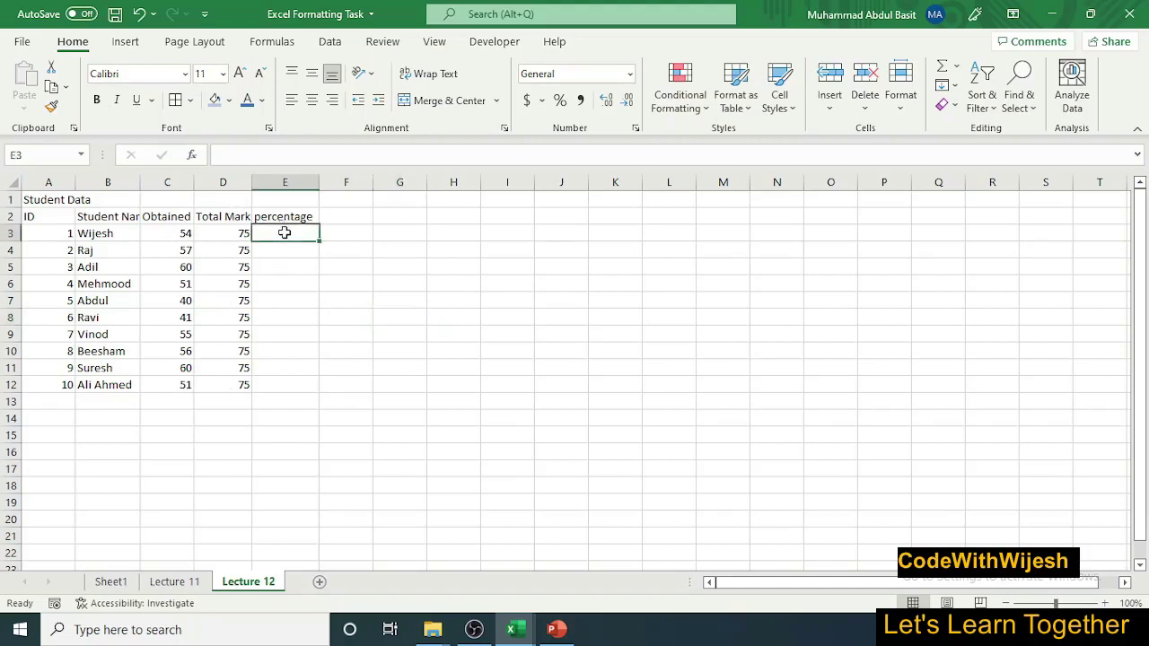
pyautogui.write('=')
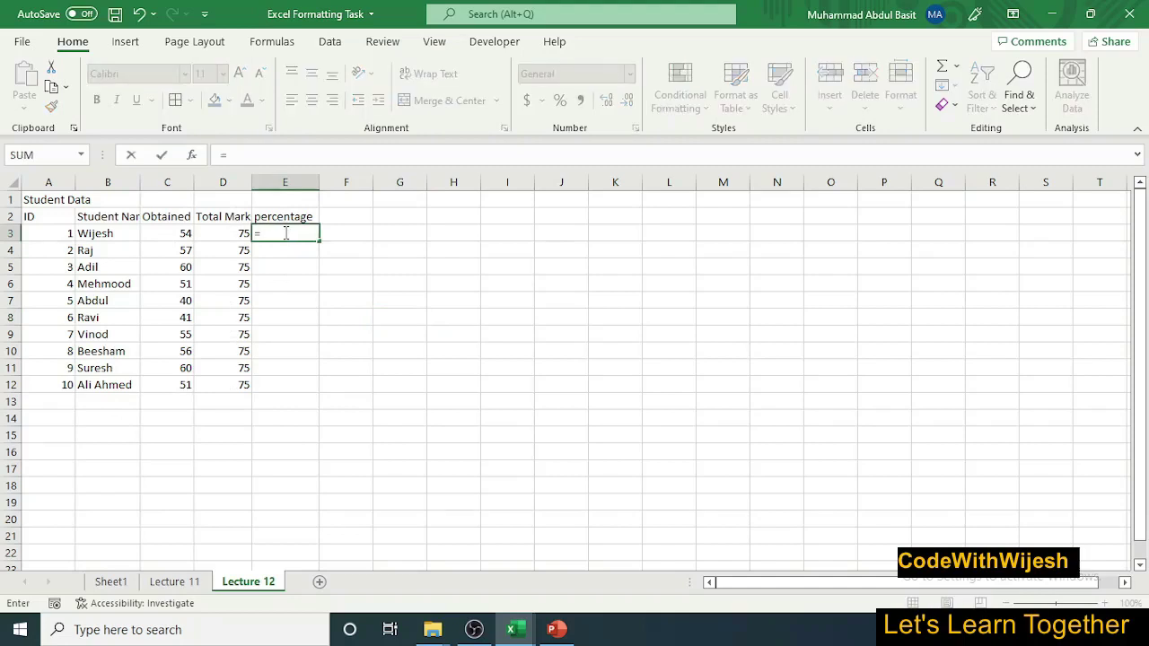
pyautogui.click(180, 235)
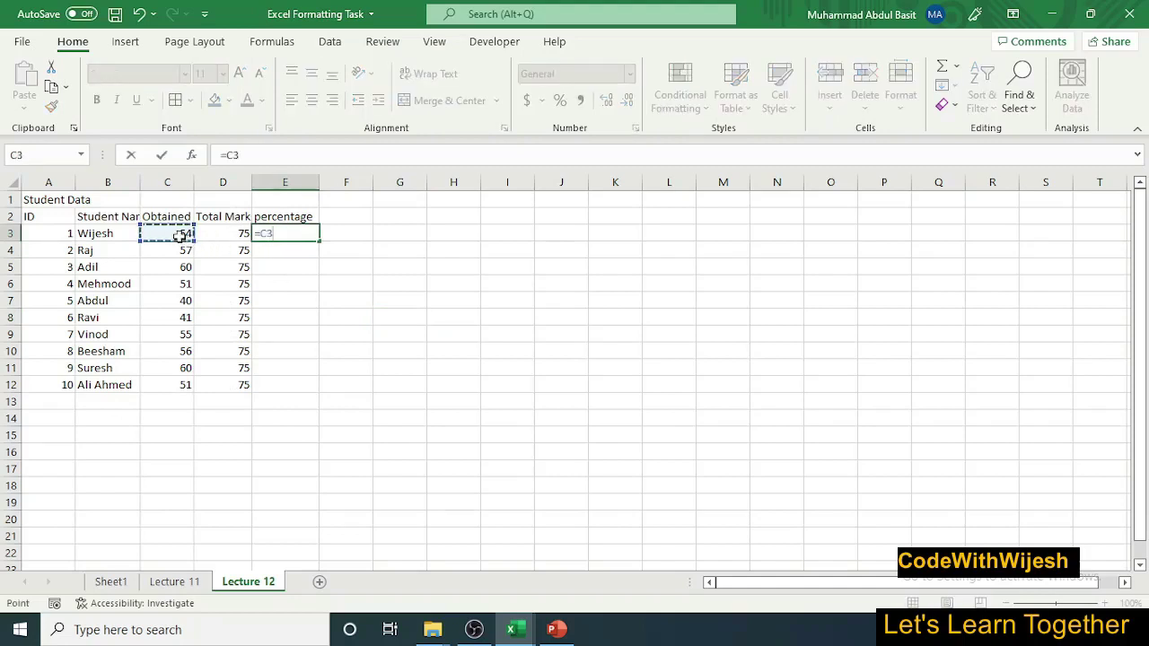
pyautogui.write('/')
pyautogui.click(229, 232)
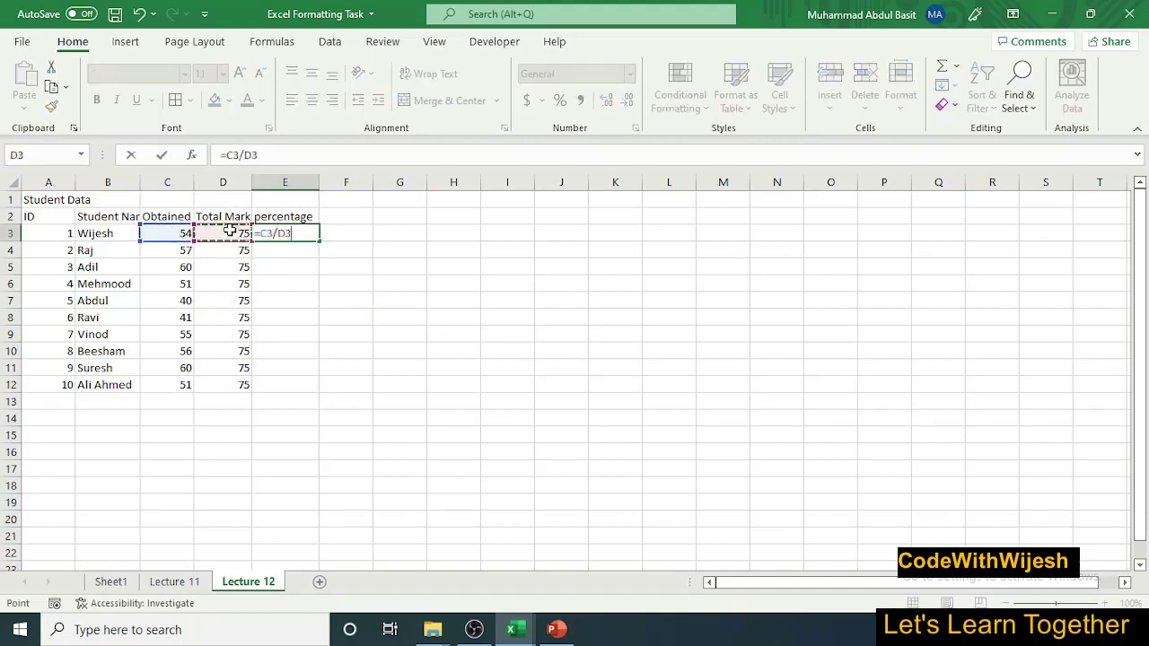
pyautogui.press('Return')
# Format E3 as a percentage and fill it down to row 12 (72% to 68%)
pyautogui.press('Up')
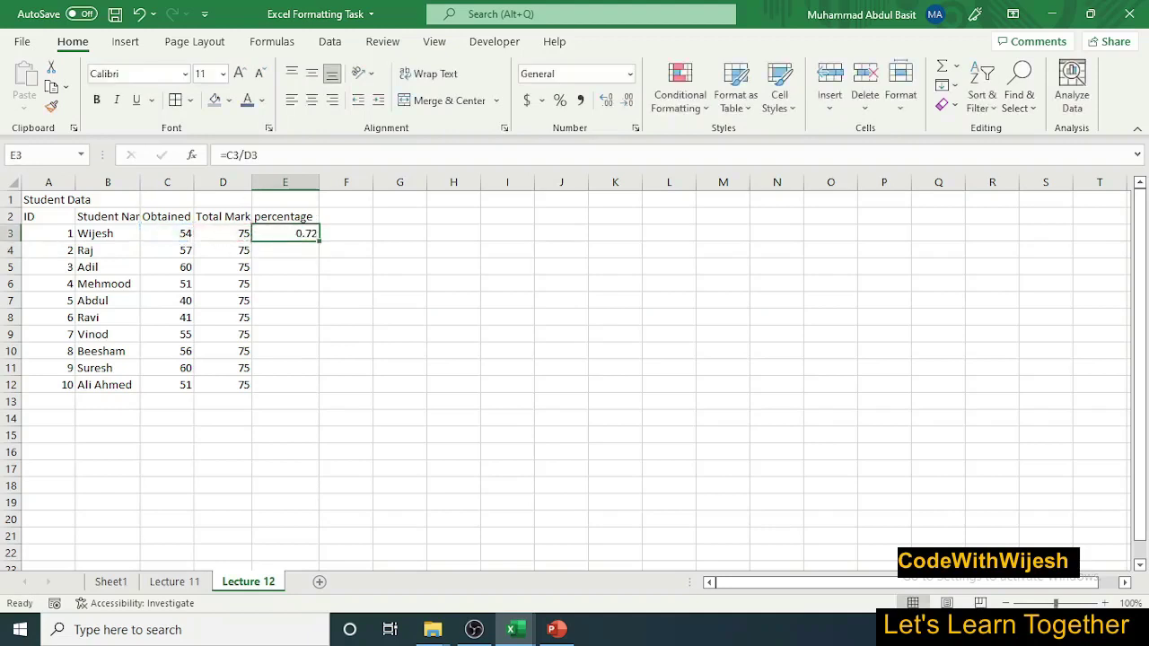
pyautogui.click(559, 101)
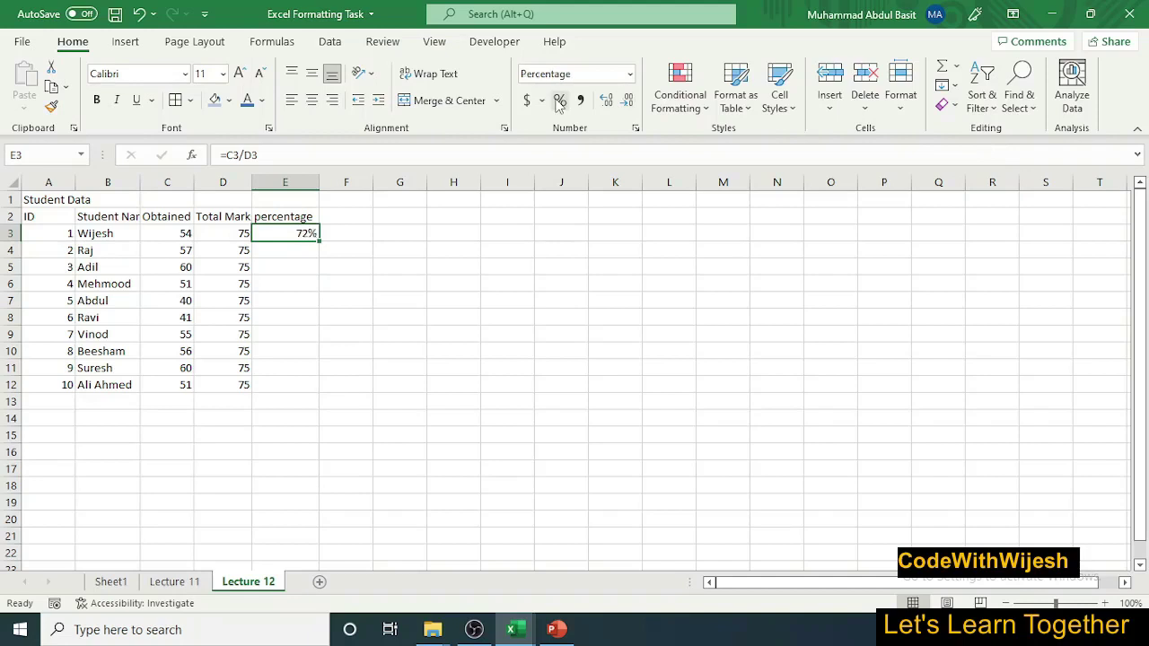
pyautogui.doubleClick(321, 241)
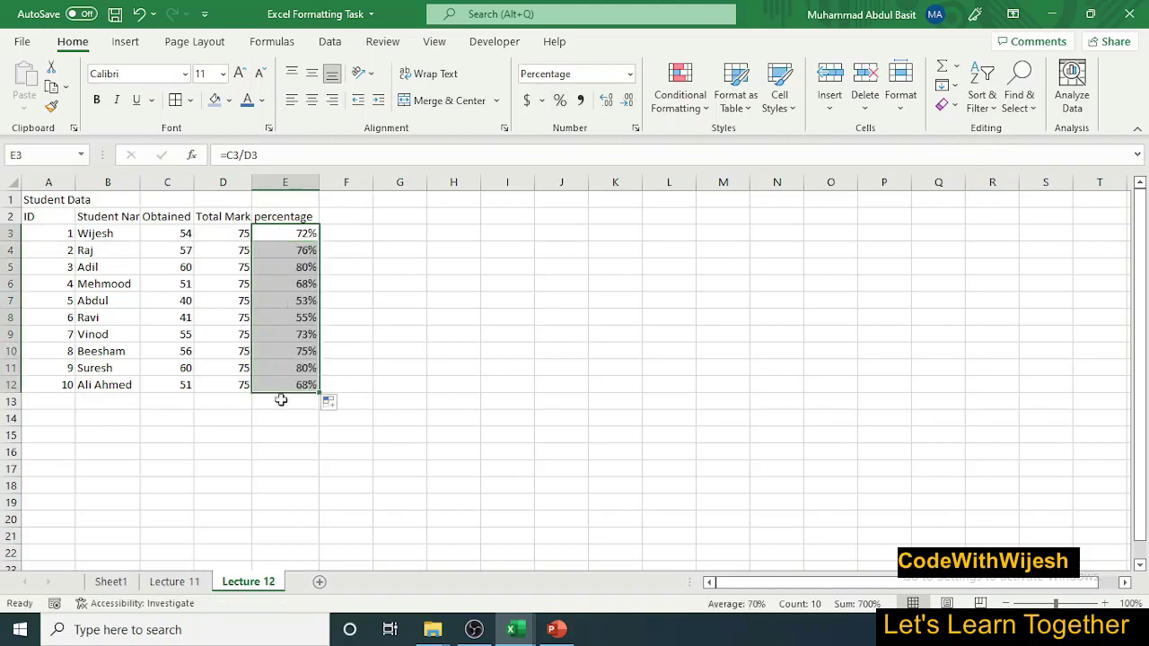
pyautogui.click(290, 448)
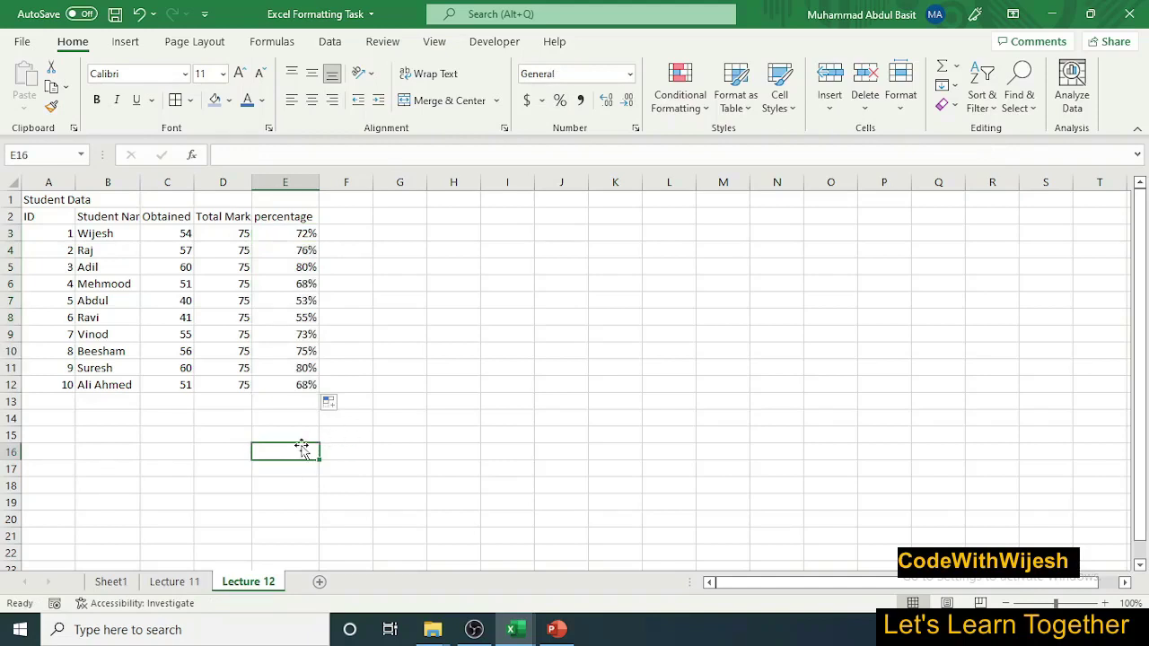
# Center the ID values in A3:A12
pyautogui.click(57, 233)
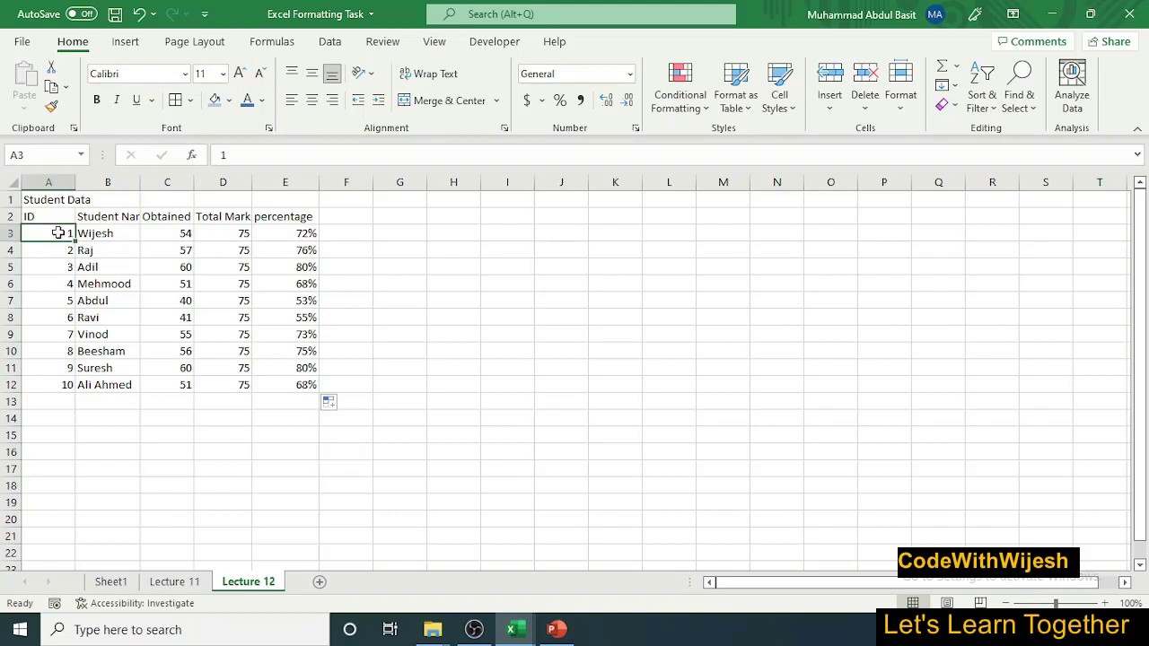
pyautogui.click(108, 233)
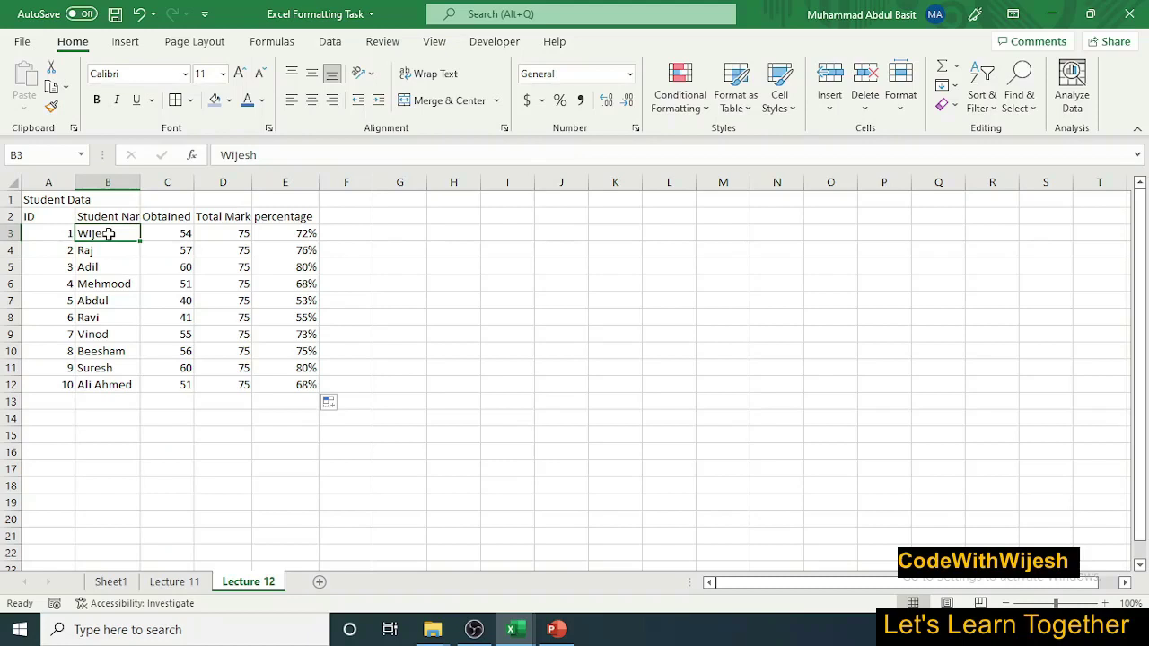
pyautogui.click(43, 233)
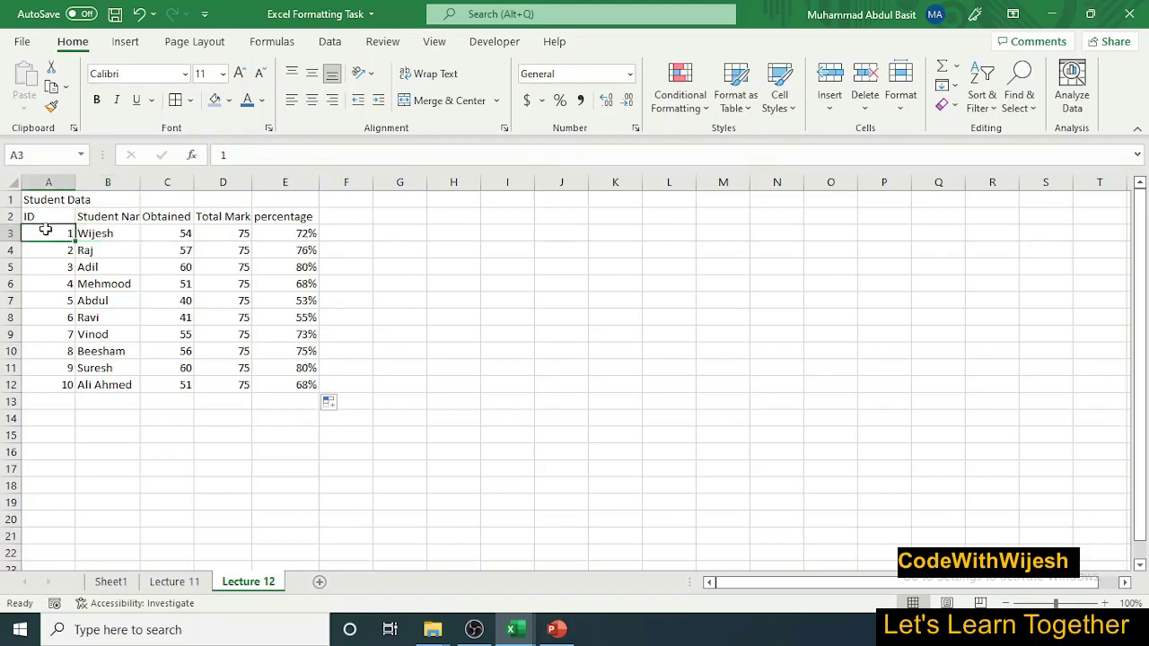
pyautogui.moveTo(46, 233); pyautogui.dragTo(49, 382)
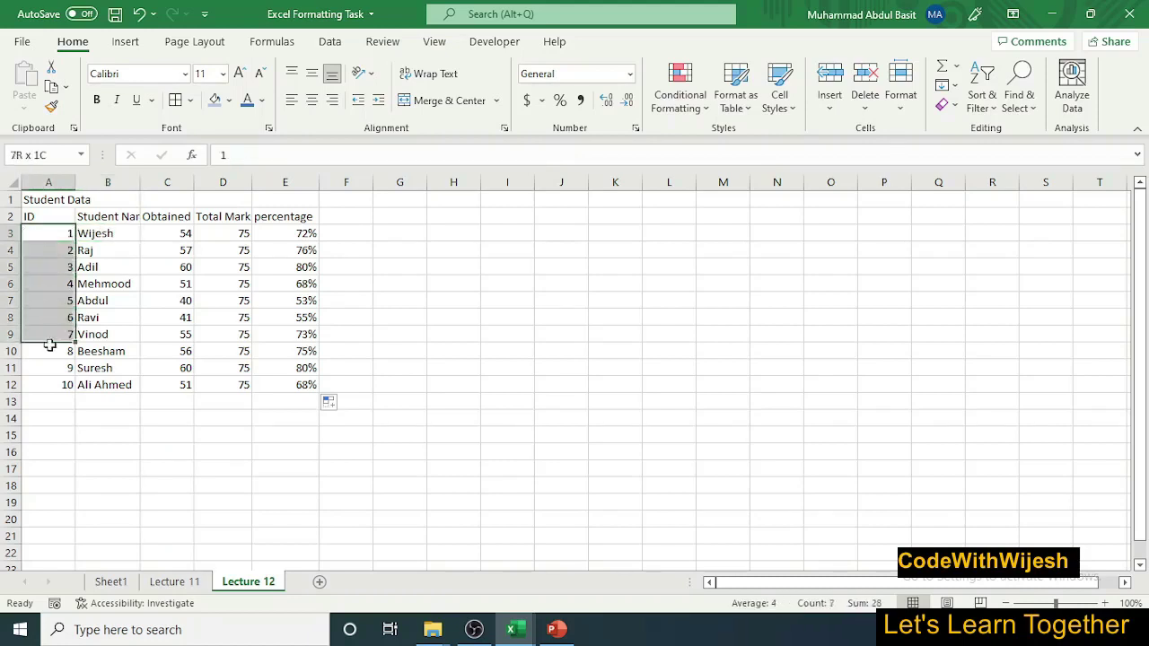
pyautogui.click(312, 100)
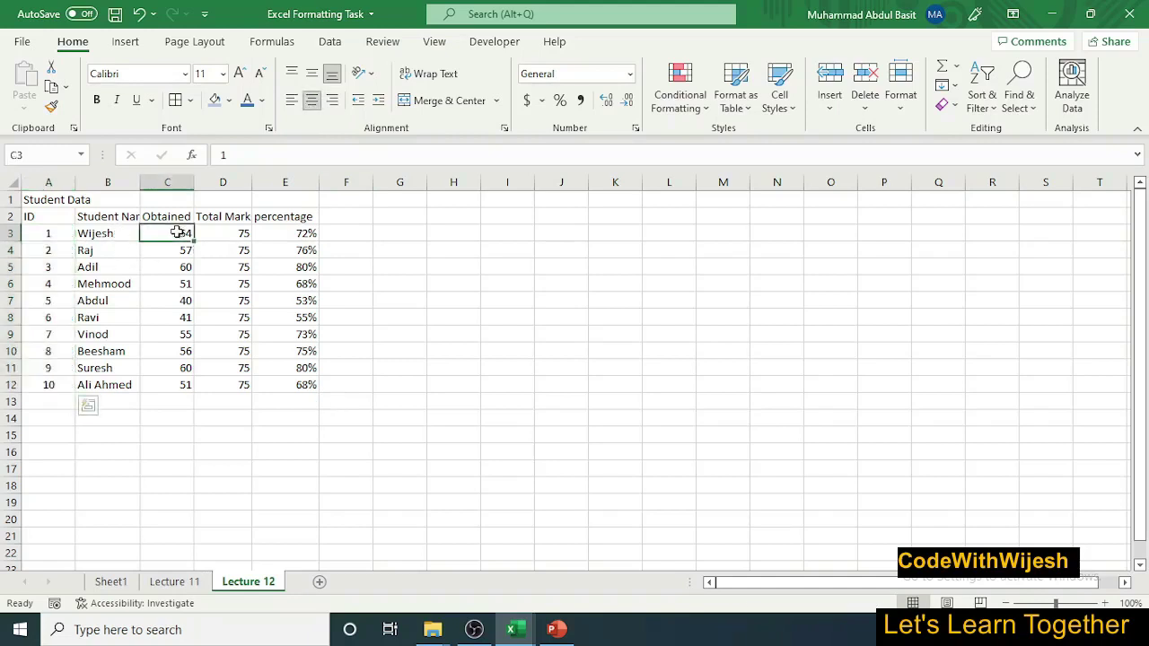
# Center the obtained marks, total marks and percentage values in C3:E12
pyautogui.moveTo(179, 233); pyautogui.dragTo(244, 384)
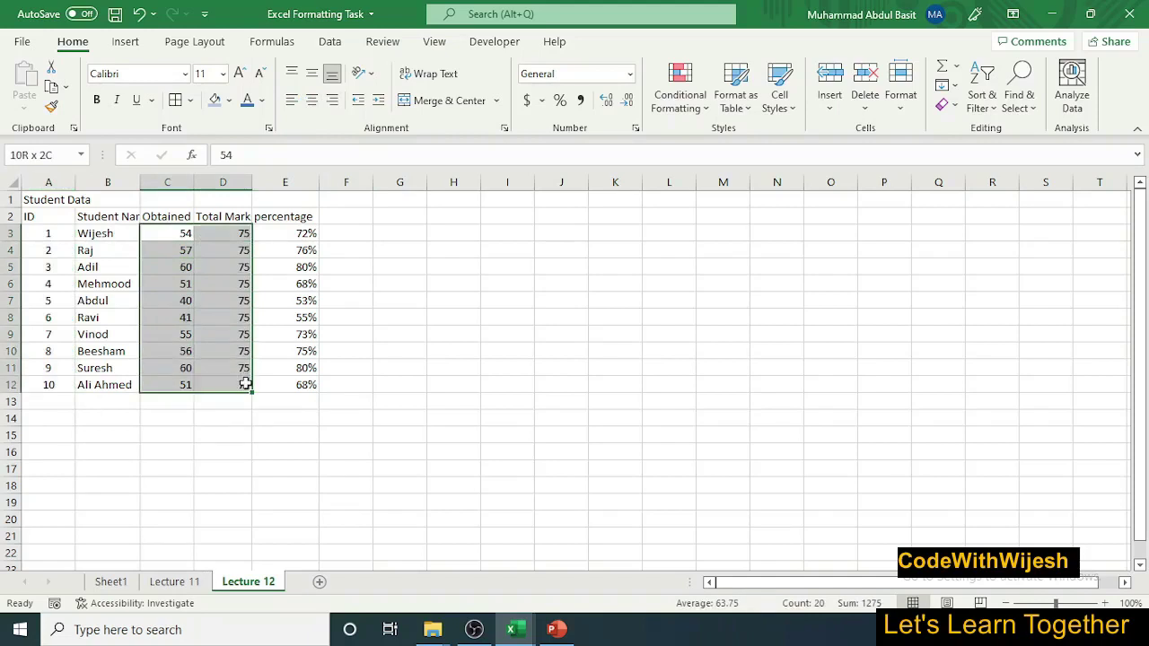
pyautogui.click(312, 100)
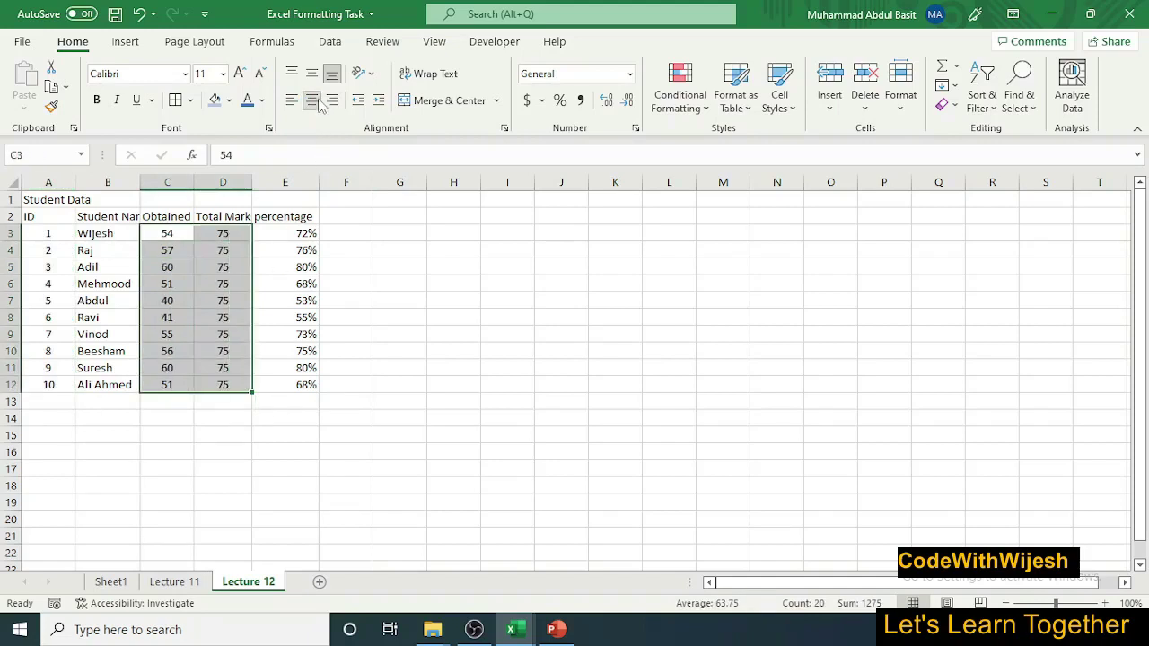
pyautogui.click(281, 235)
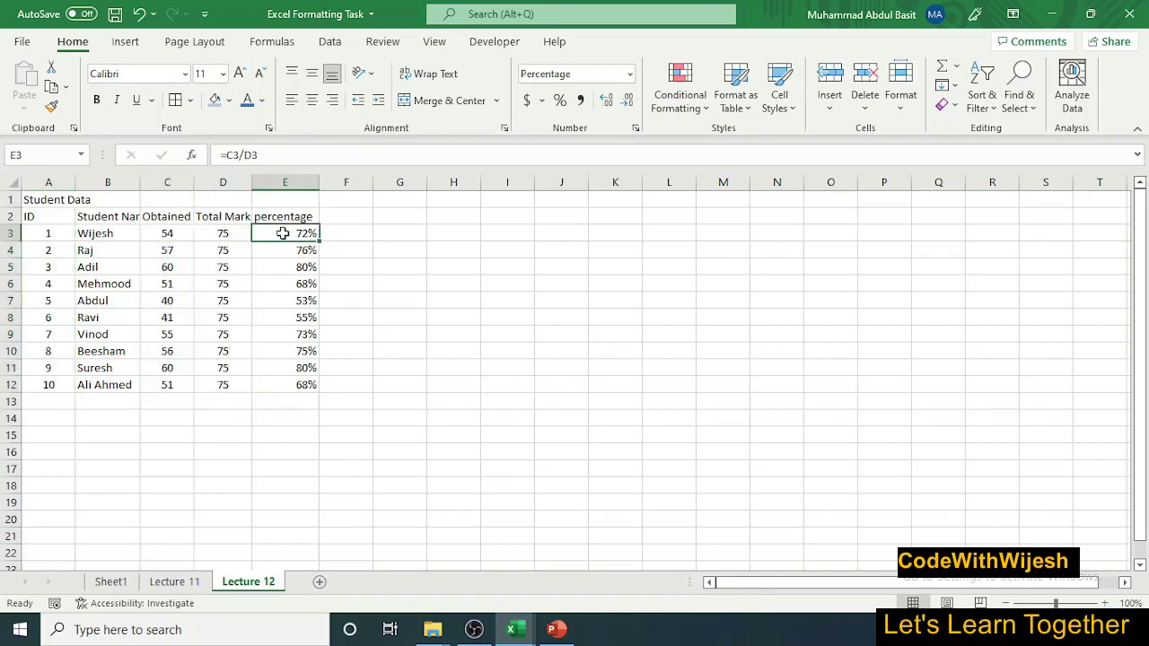
pyautogui.moveTo(281, 235); pyautogui.dragTo(287, 387)
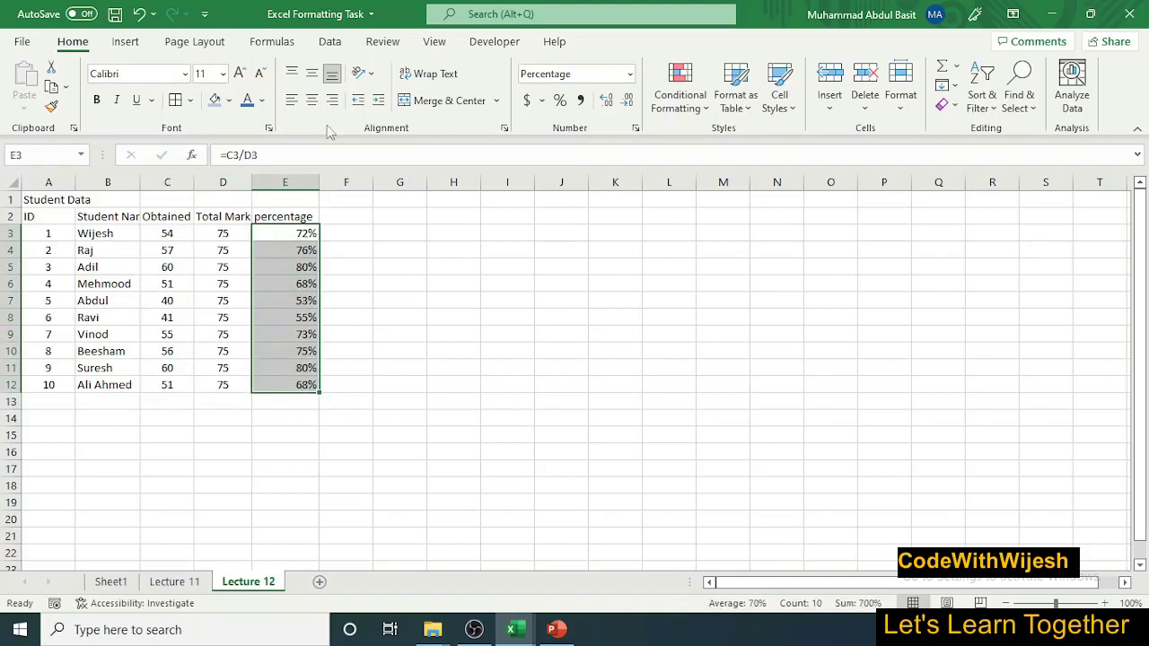
pyautogui.click(312, 102)
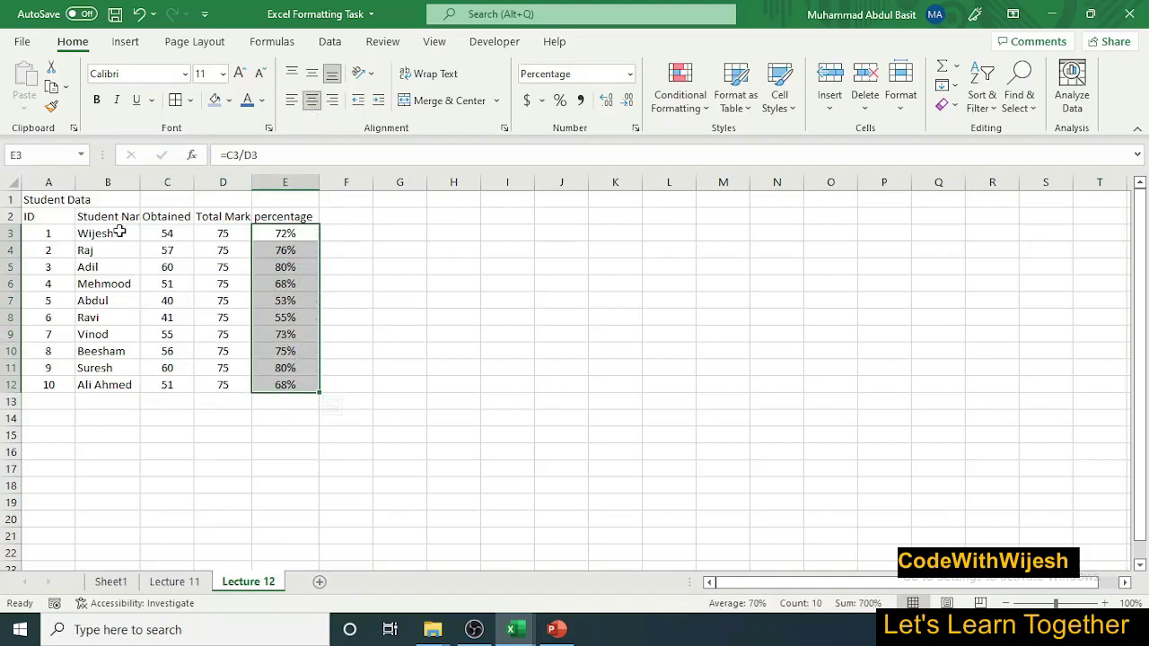
pyautogui.click(54, 217)
# Center the header labels in A2:E2
pyautogui.moveTo(54, 216); pyautogui.dragTo(296, 216)
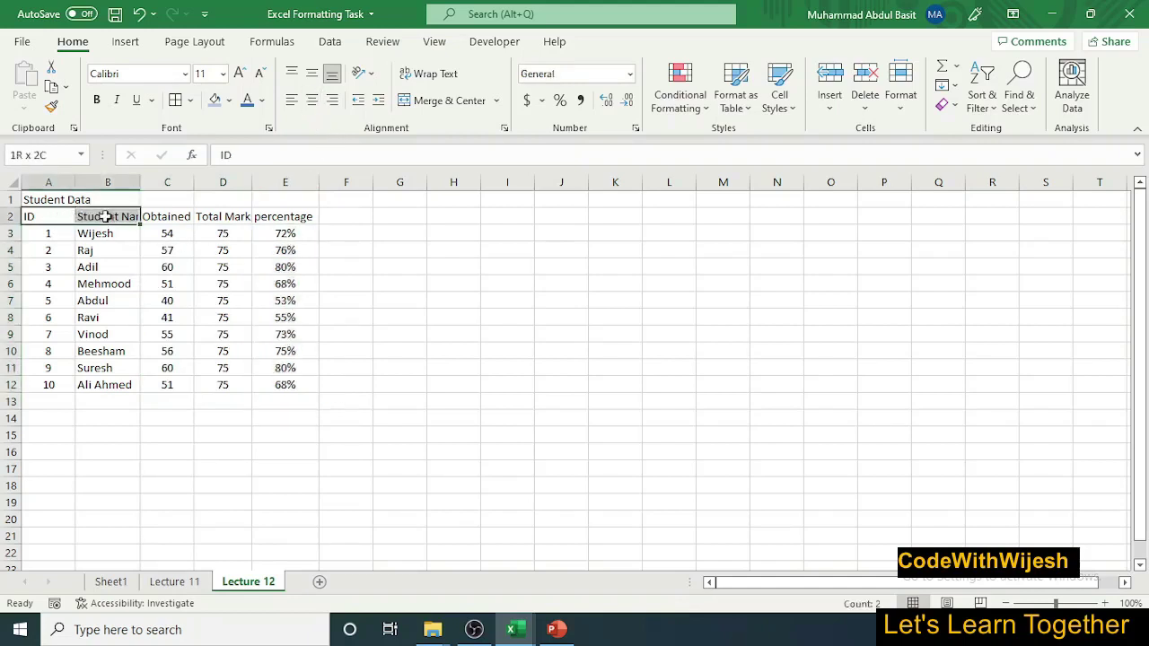
pyautogui.click(311, 100)
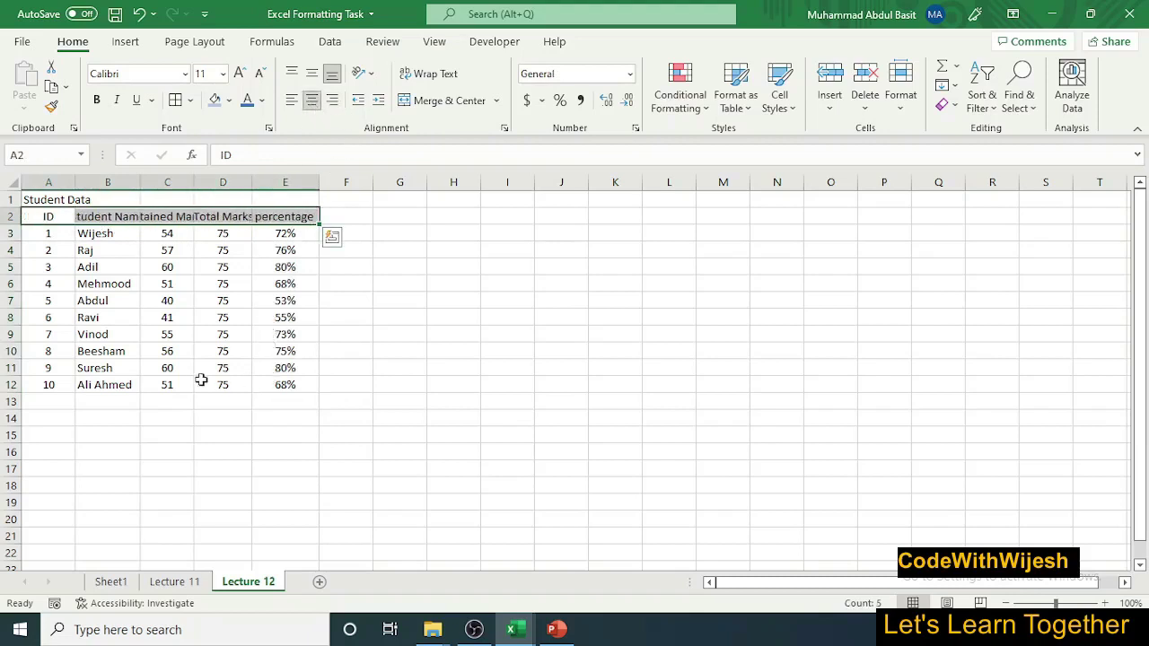
pyautogui.click(175, 366)
# AutoFit columns B, C and D to their Student Name, Obtained Marks and Total Marks headings
pyautogui.click(114, 217)
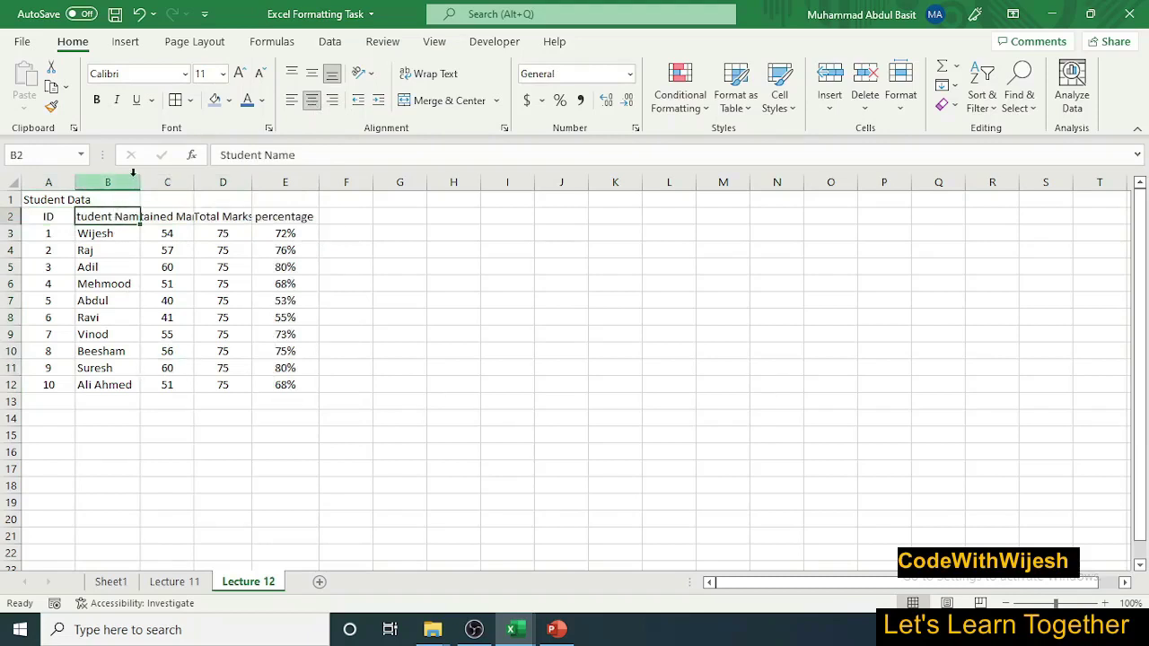
pyautogui.doubleClick(139, 181)
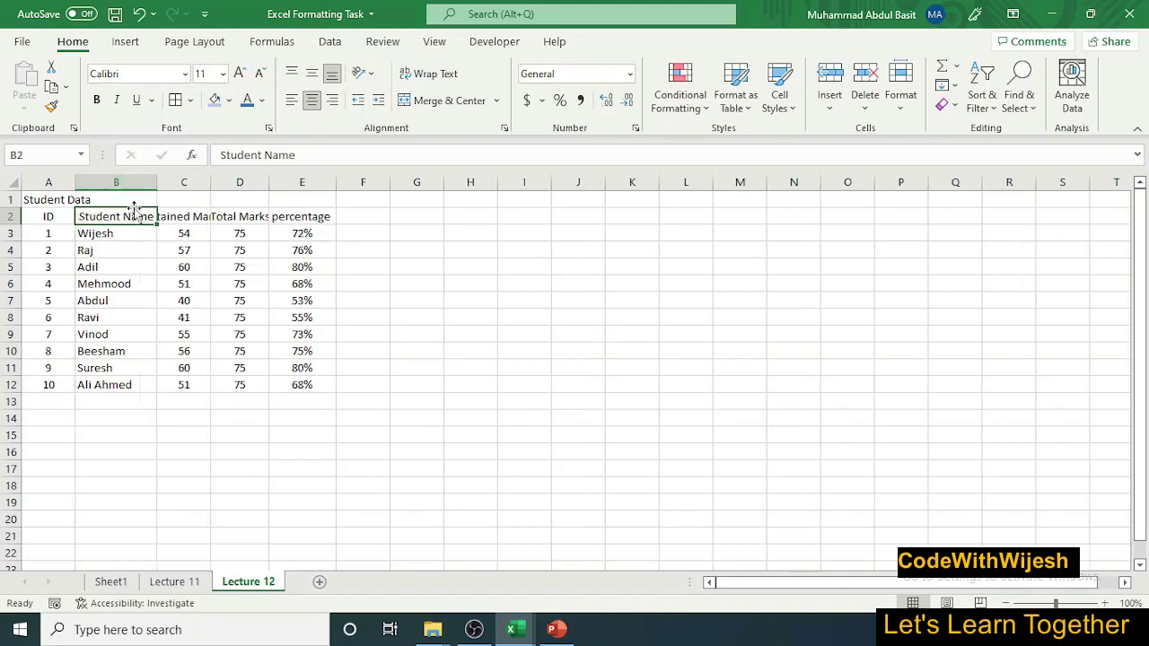
pyautogui.doubleClick(210, 176)
pyautogui.doubleClick(307, 177)
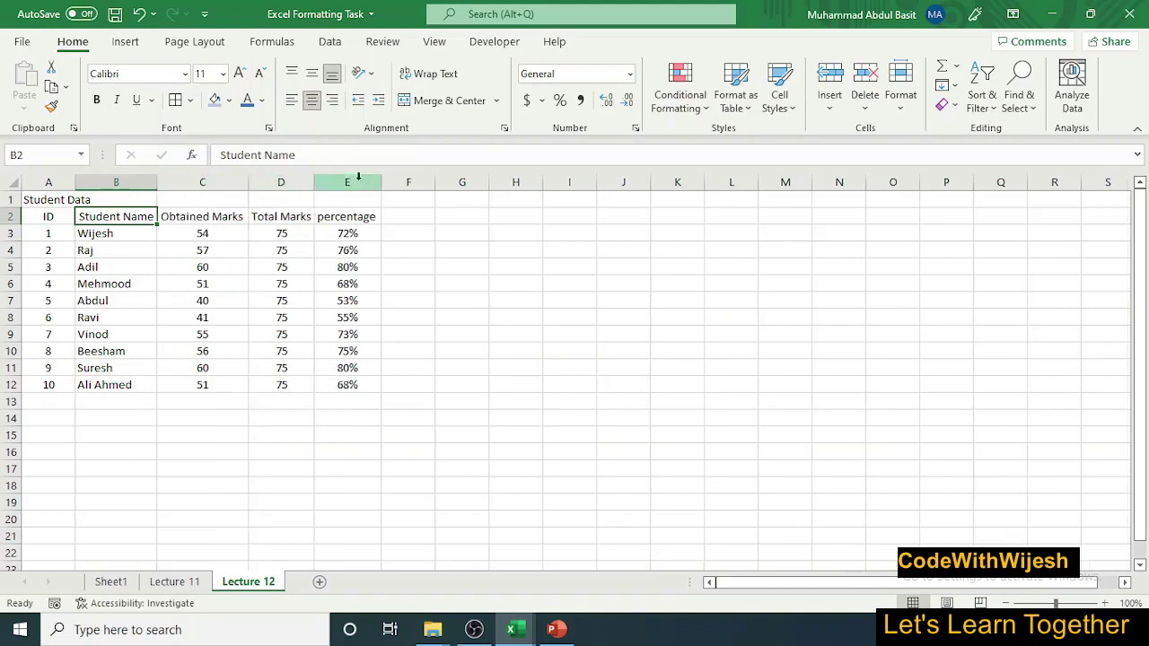
pyautogui.doubleClick(381, 177)
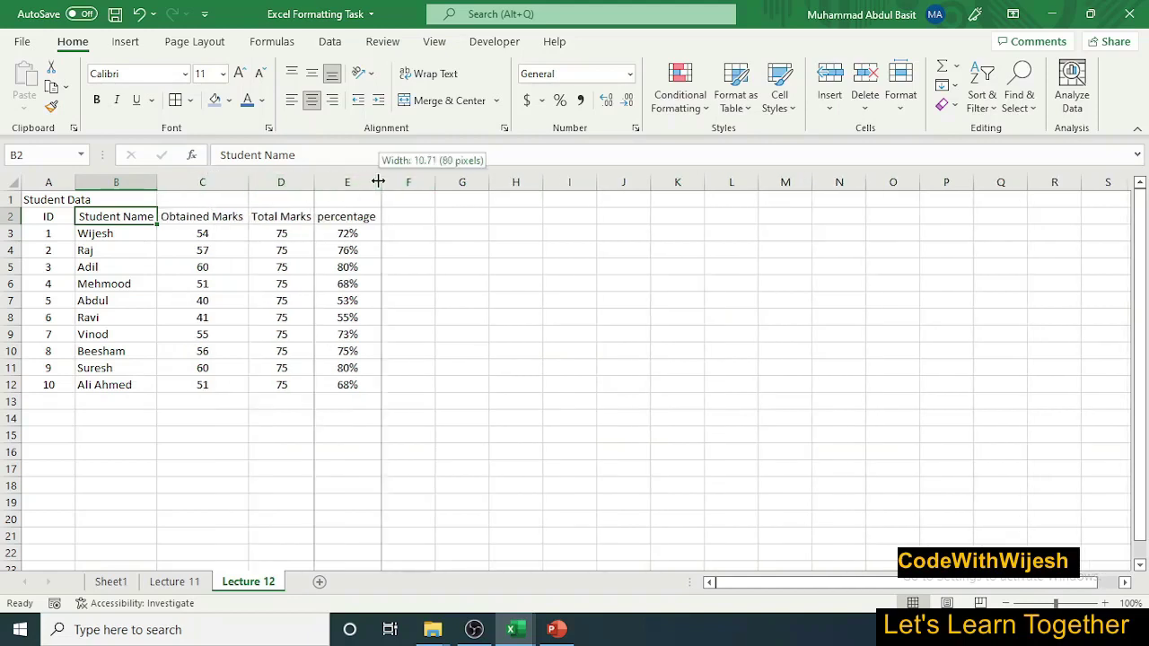
pyautogui.click(350, 272)
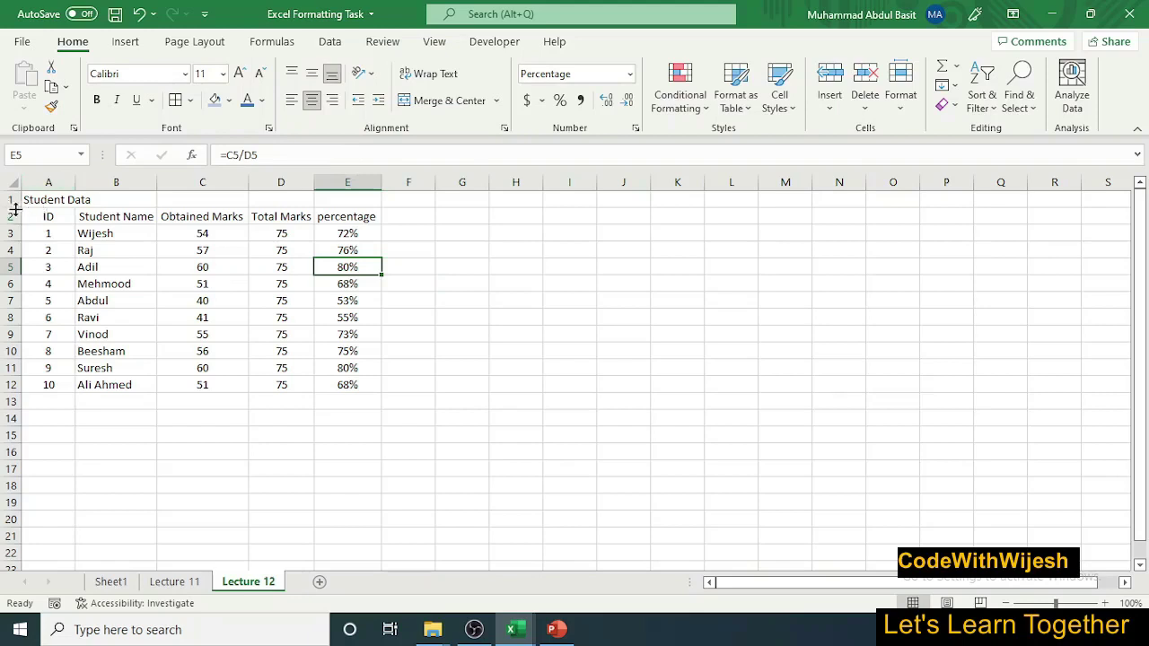
# Make row 1 taller and middle-align the Student Data title in A1
pyautogui.moveTo(14, 207); pyautogui.dragTo(15, 235)
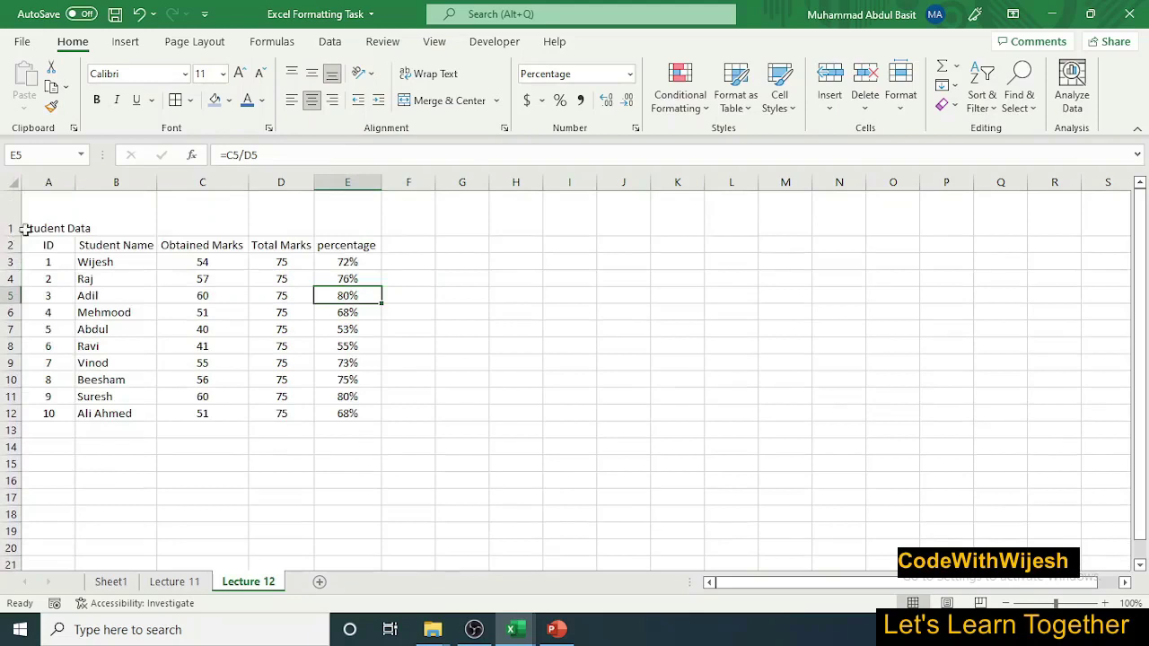
pyautogui.click(53, 214)
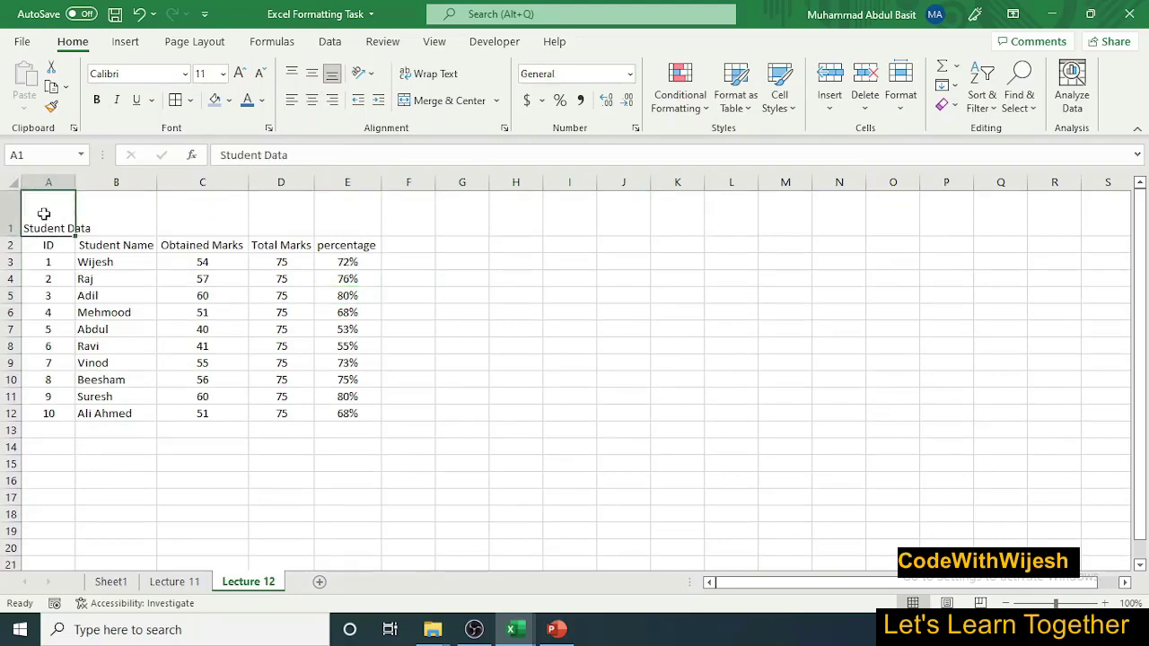
pyautogui.click(310, 79)
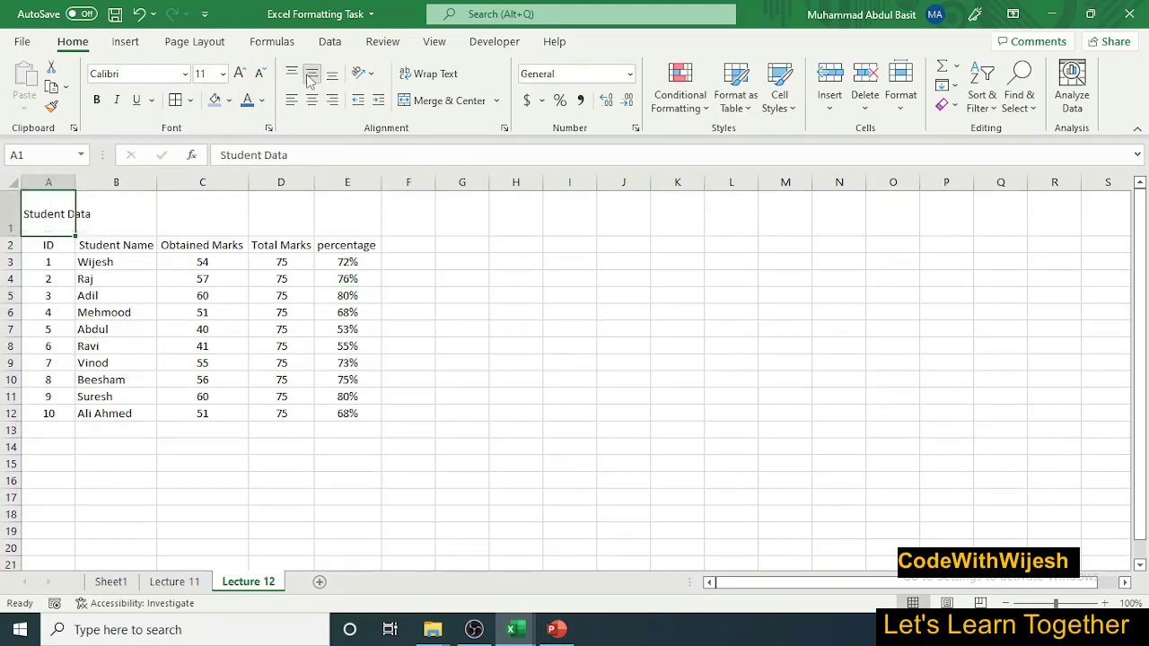
pyautogui.click(293, 73)
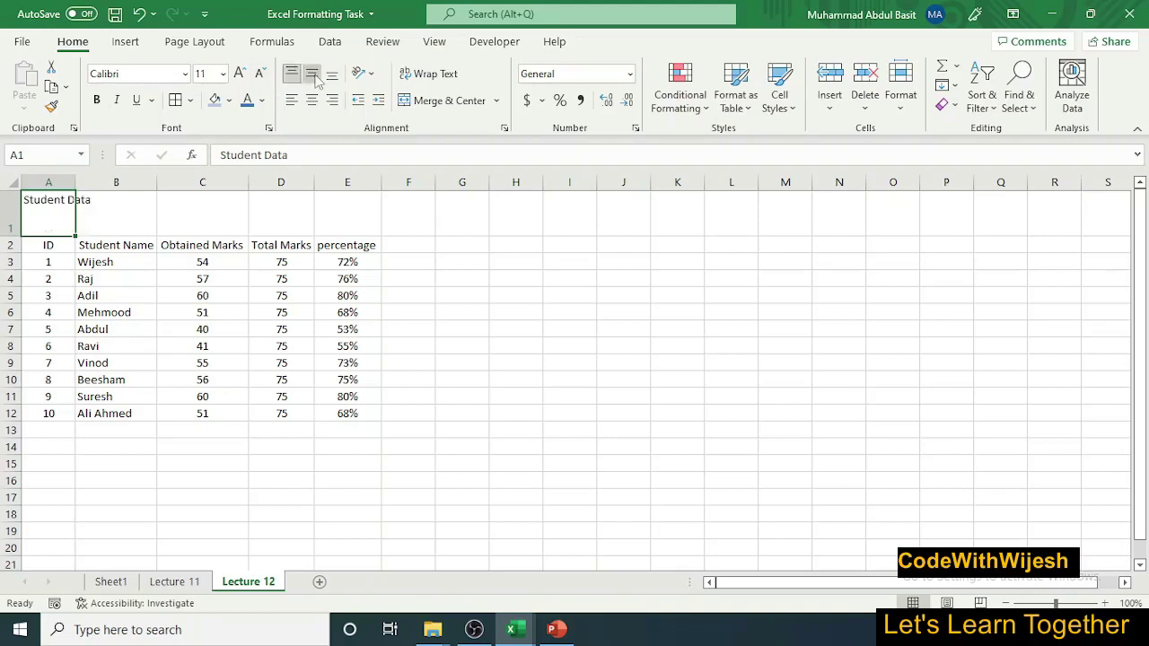
pyautogui.click(311, 74)
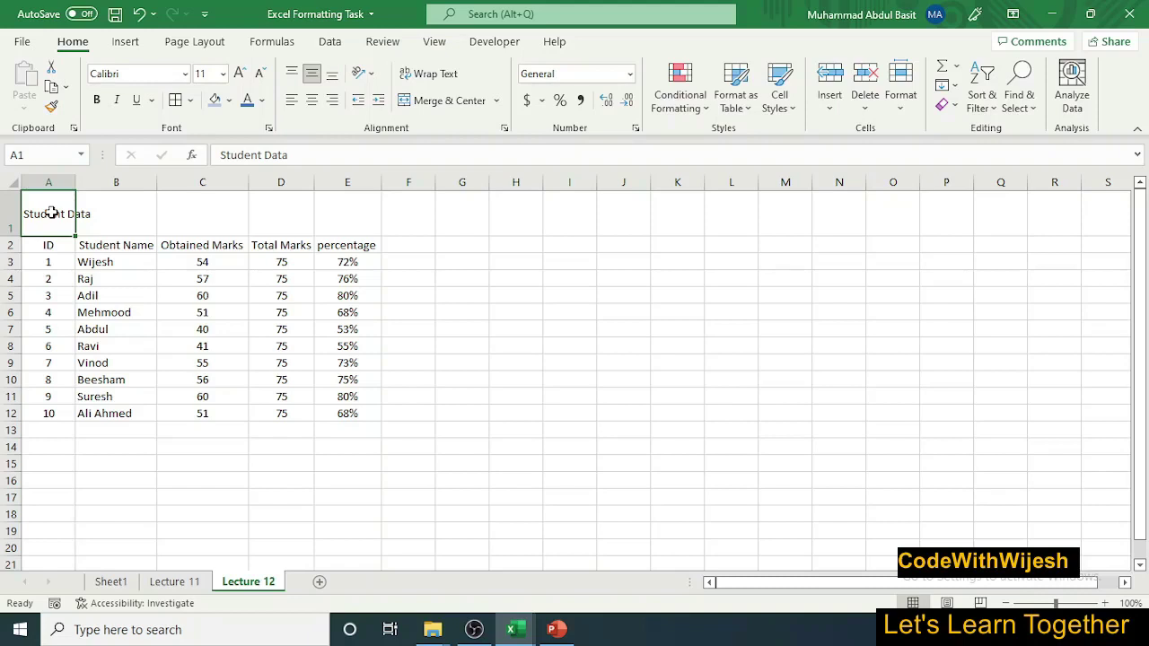
# Merge and center the Student Data title across A1:E1 with a light blue fill
pyautogui.moveTo(51, 212); pyautogui.dragTo(330, 205)
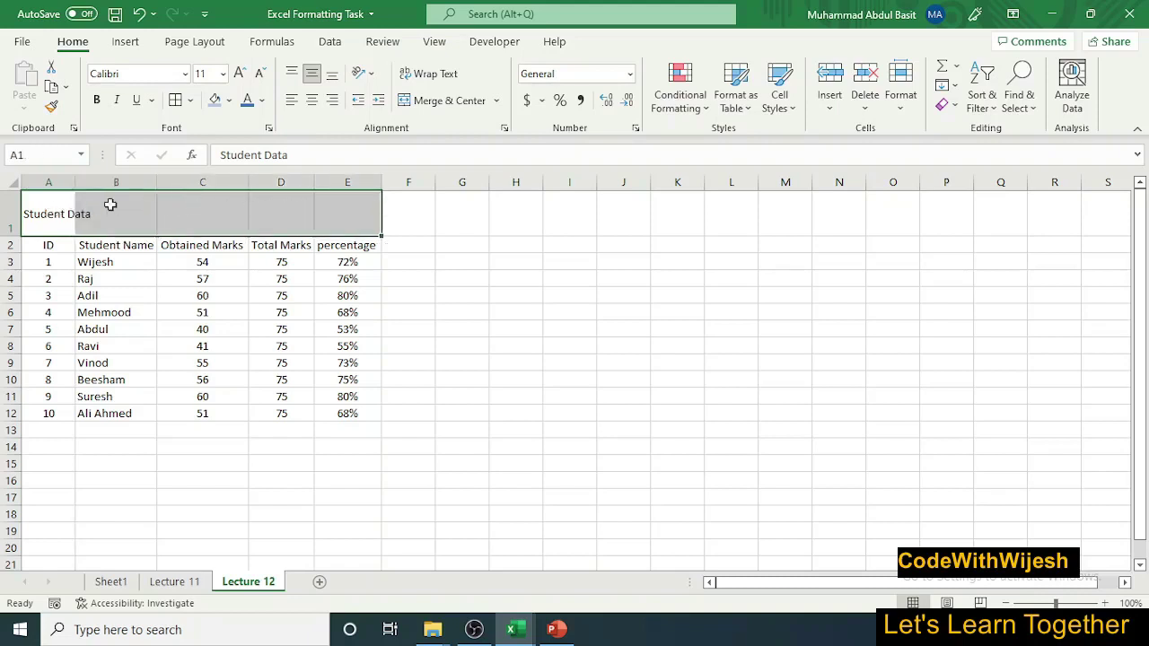
pyautogui.click(444, 101)
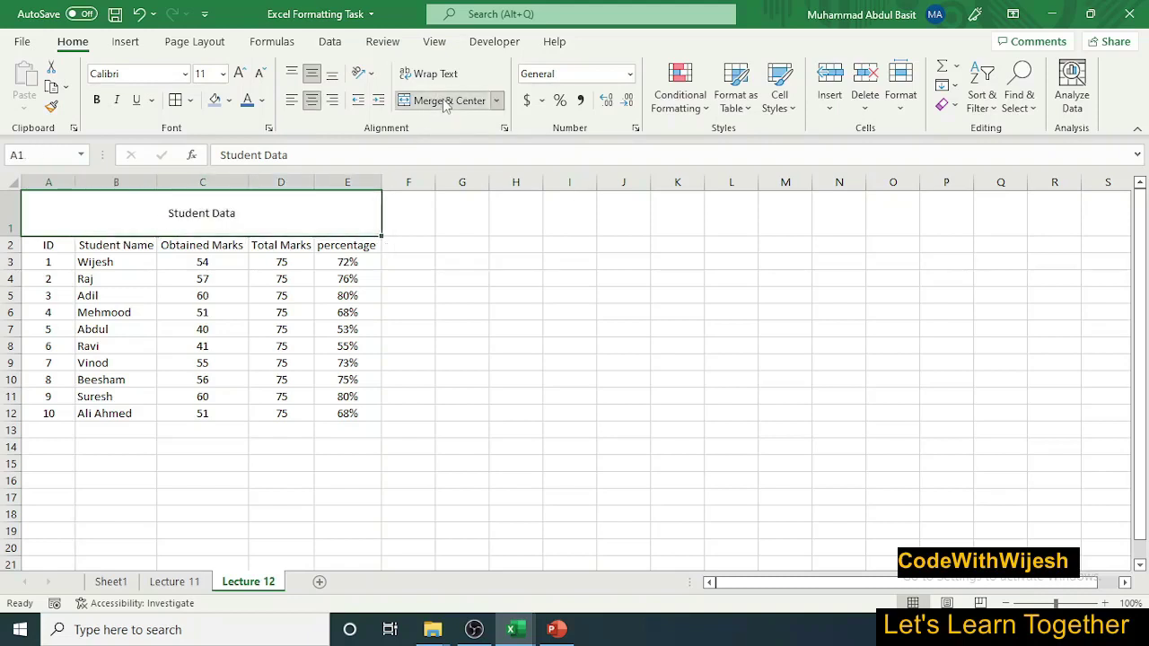
pyautogui.click(445, 379)
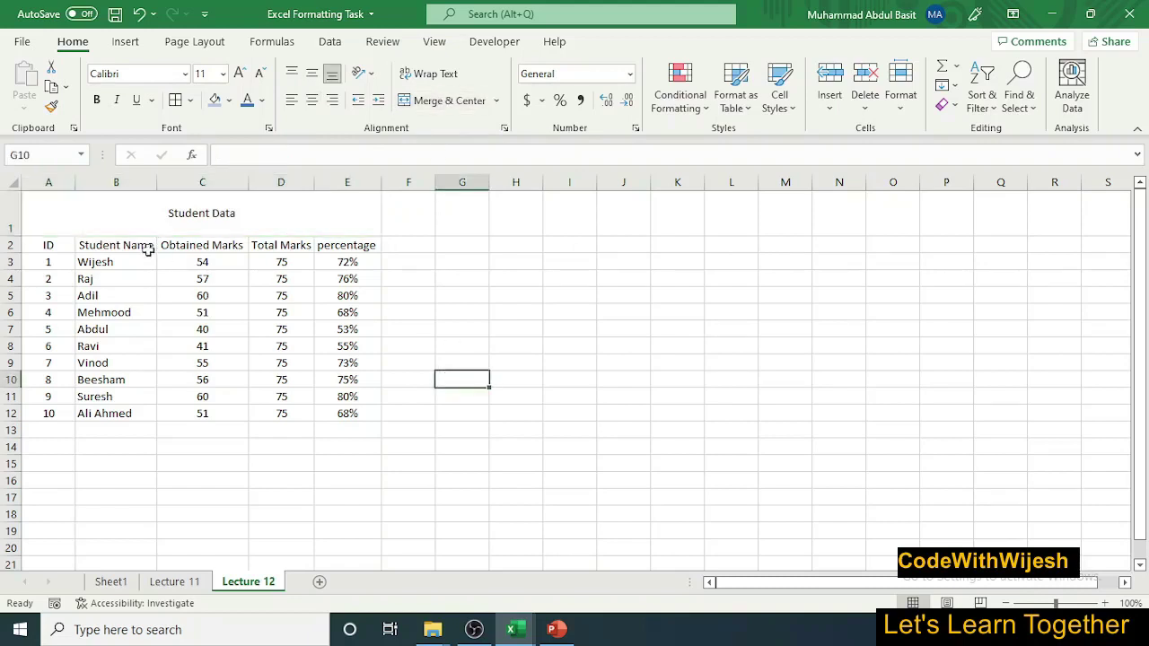
pyautogui.click(115, 225)
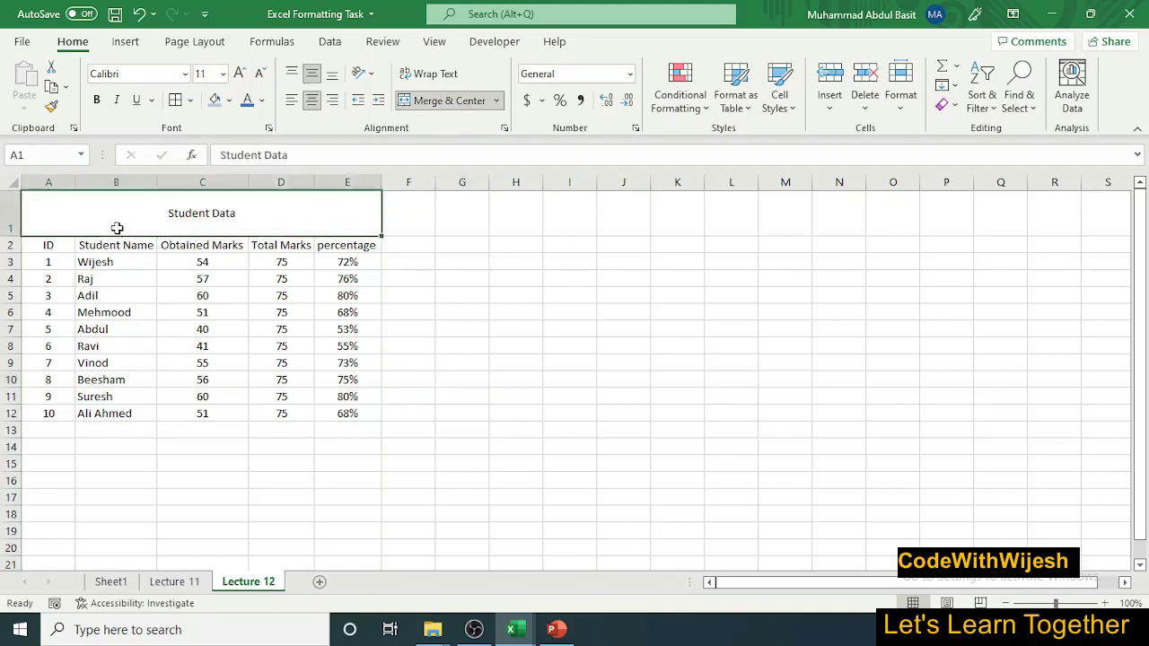
pyautogui.click(261, 100)
pyautogui.click(228, 101)
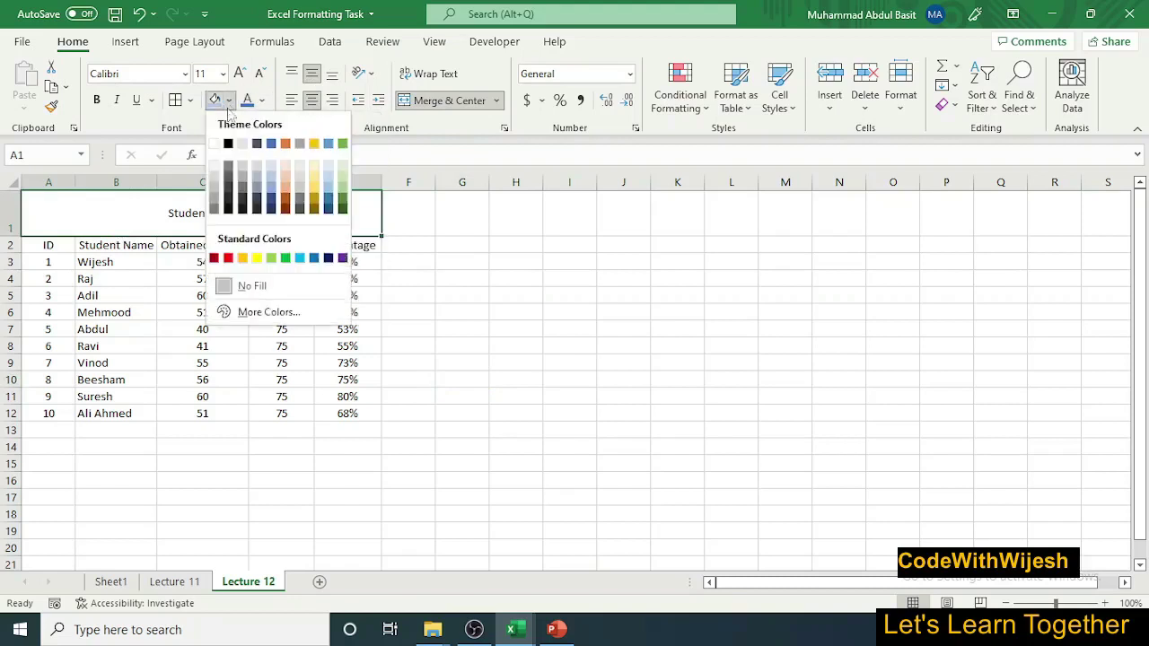
pyautogui.click(271, 184)
pyautogui.click(461, 314)
# Apply All Borders to the table A1:E12
pyautogui.moveTo(111, 212); pyautogui.dragTo(296, 413)
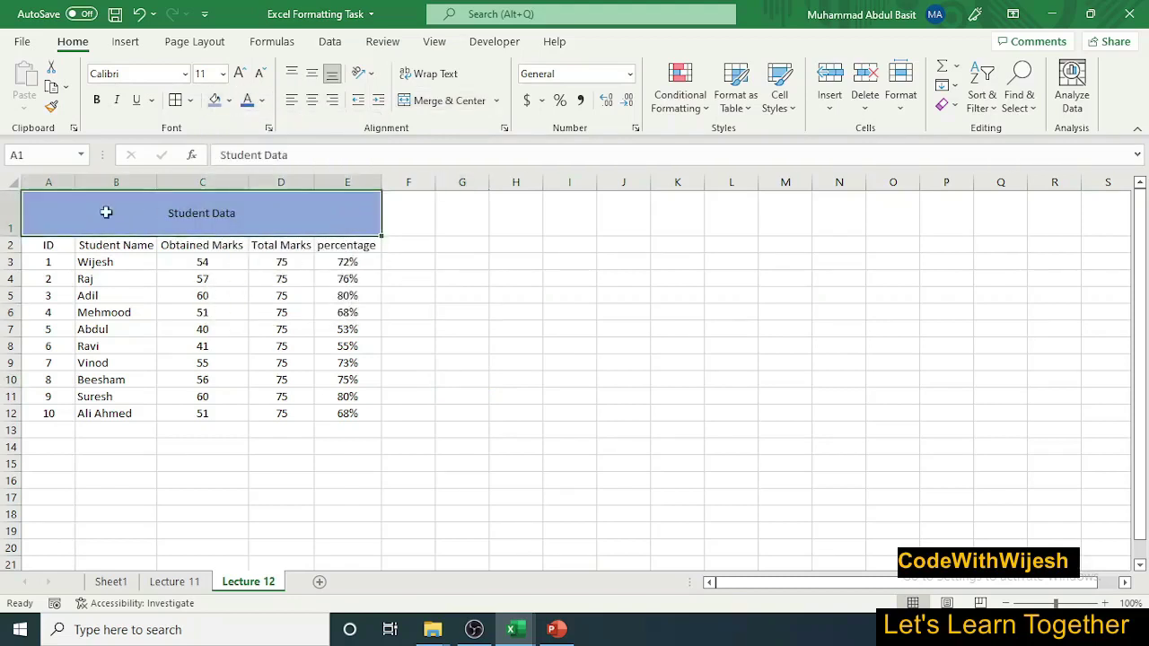
pyautogui.click(176, 100)
pyautogui.click(508, 380)
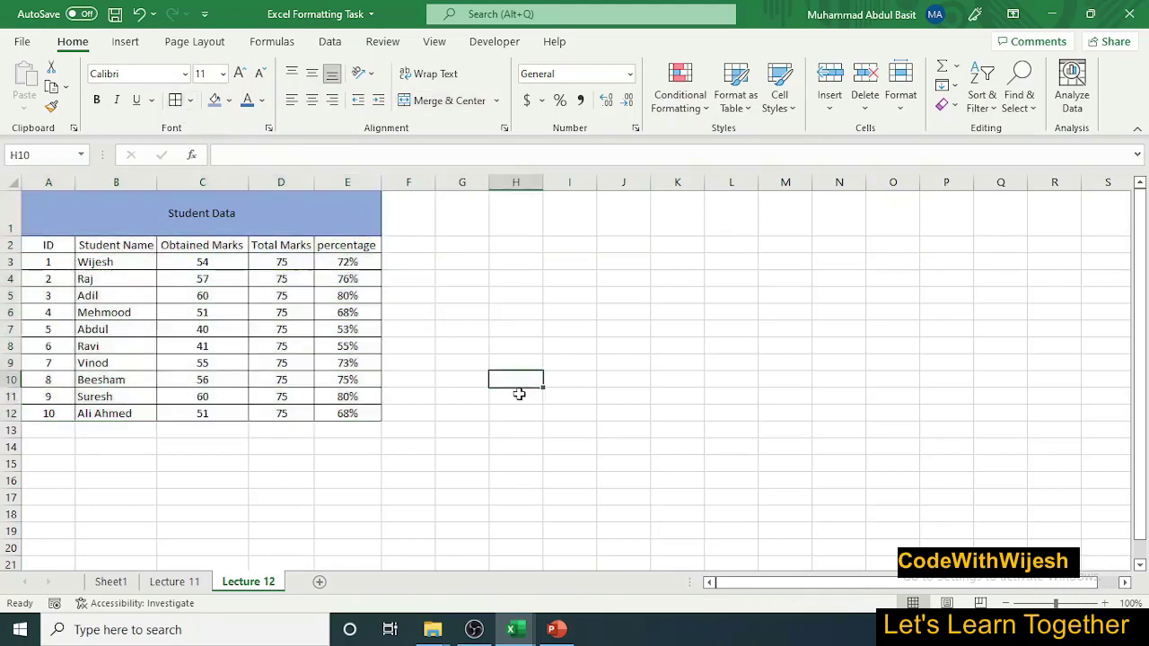
# Type codewithwijesh in G2 and wrap the text so it spans two lines
pyautogui.click(422, 244)
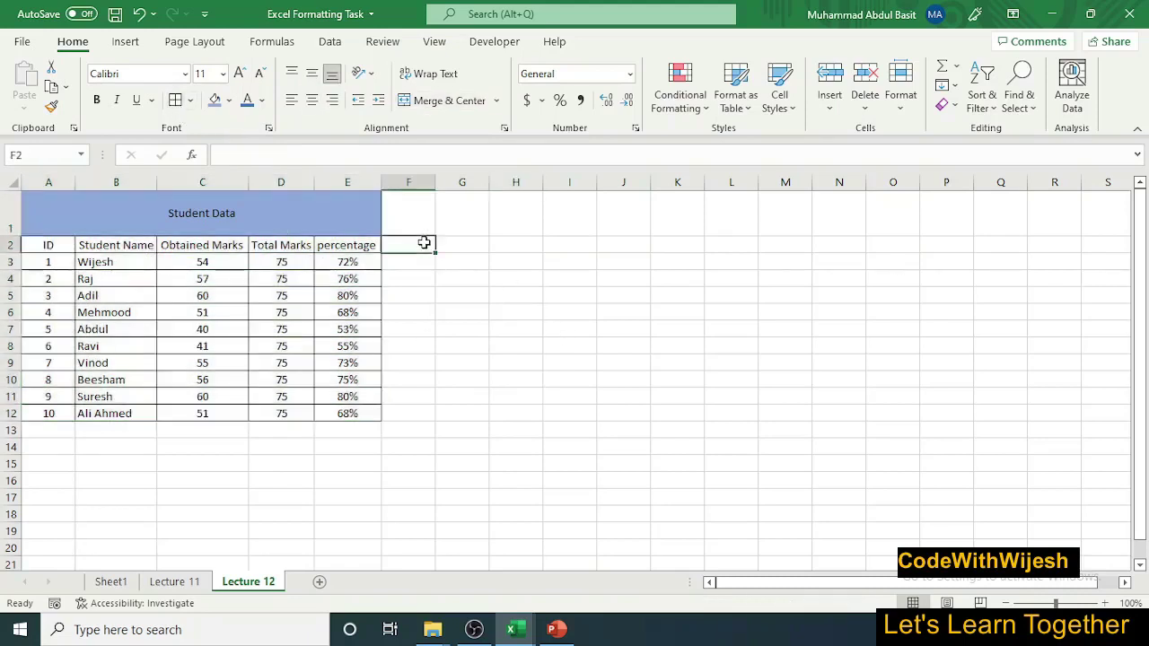
pyautogui.click(472, 245)
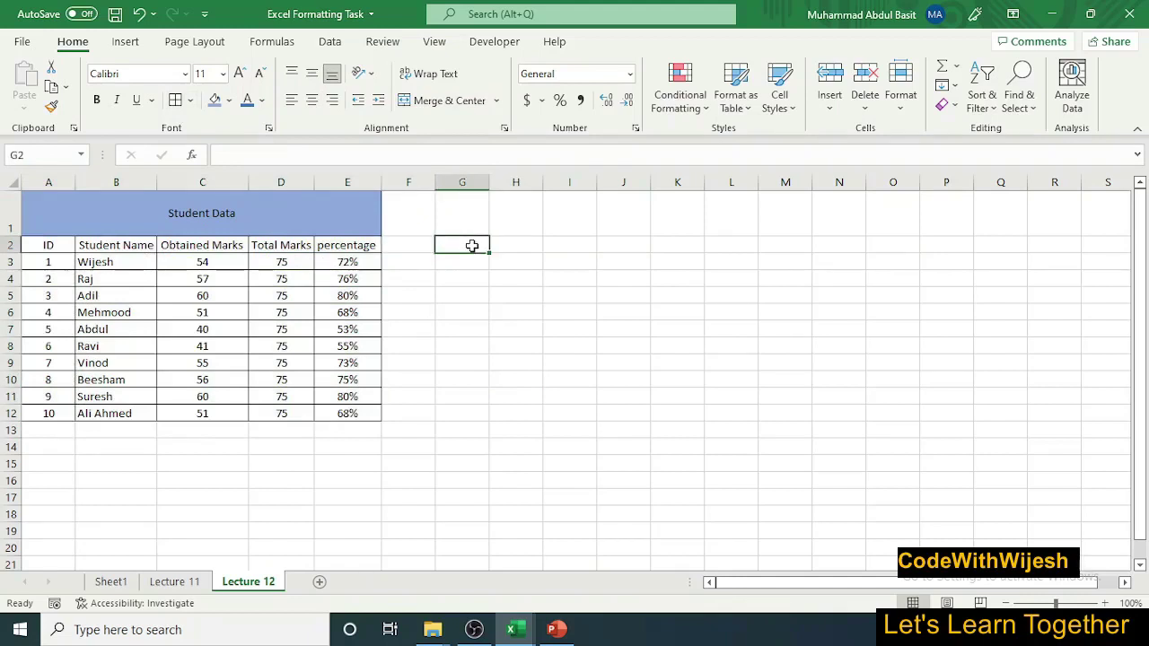
pyautogui.write('codew')
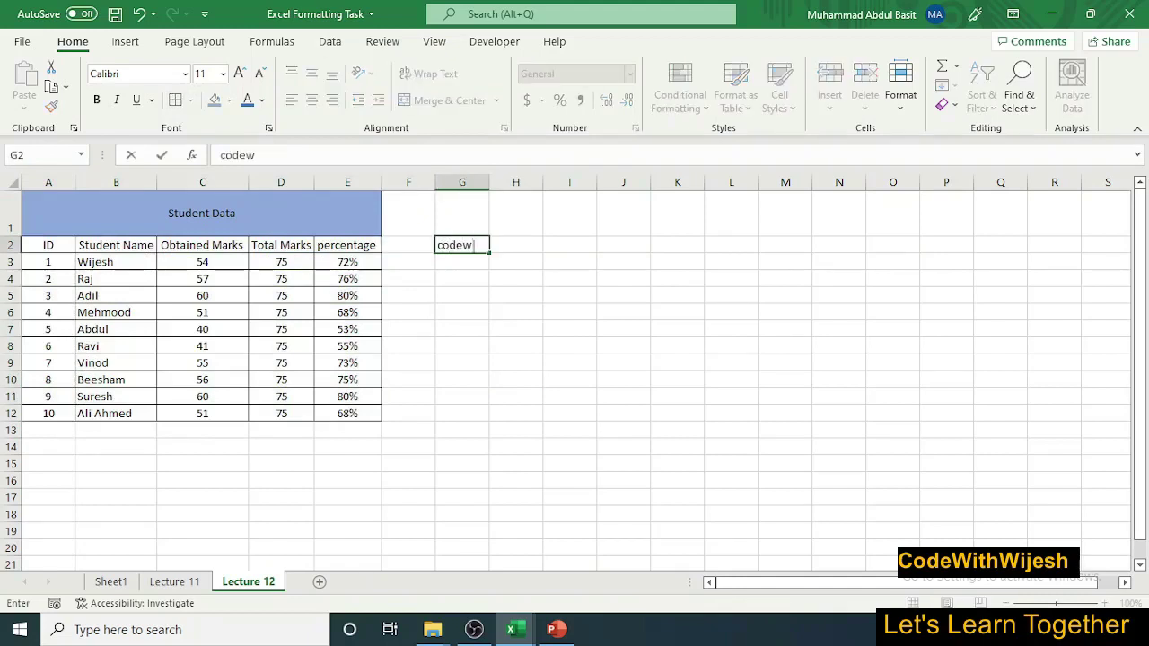
pyautogui.write('ithwij')
pyautogui.write('esh')
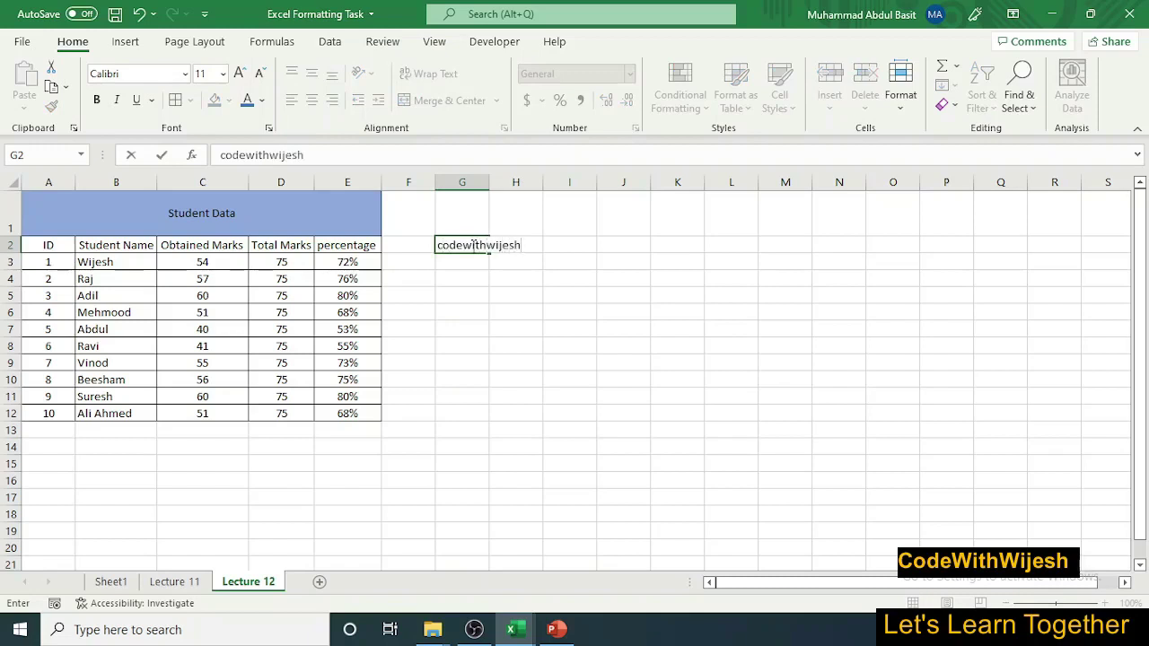
pyautogui.press('Return')
pyautogui.click(472, 245)
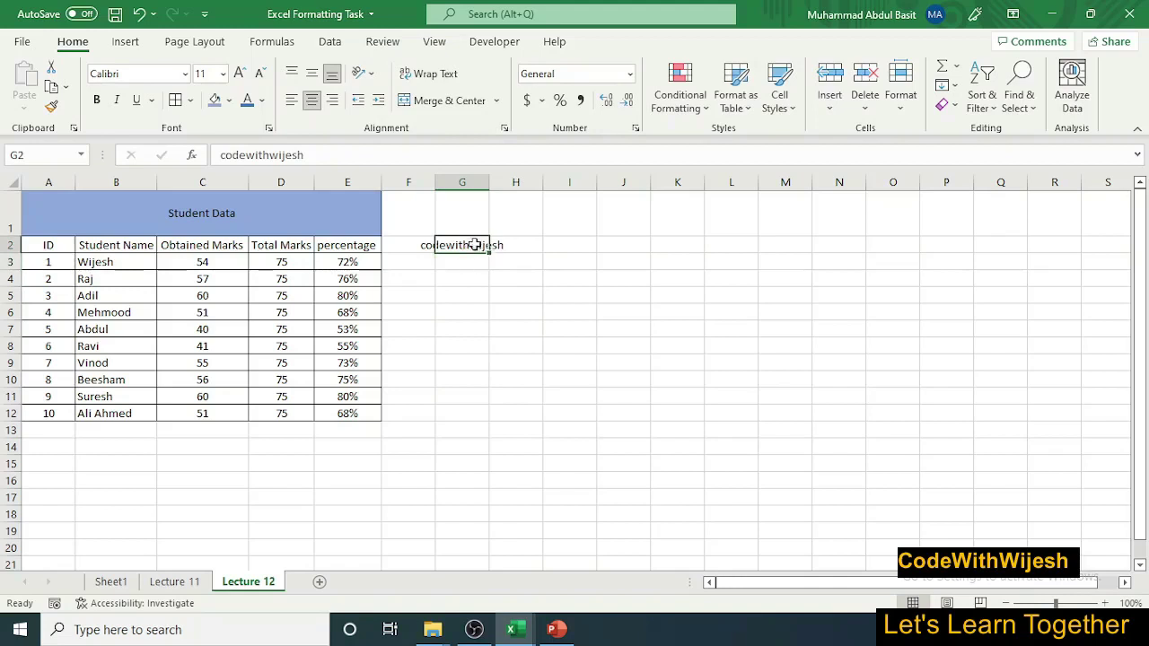
pyautogui.click(433, 80)
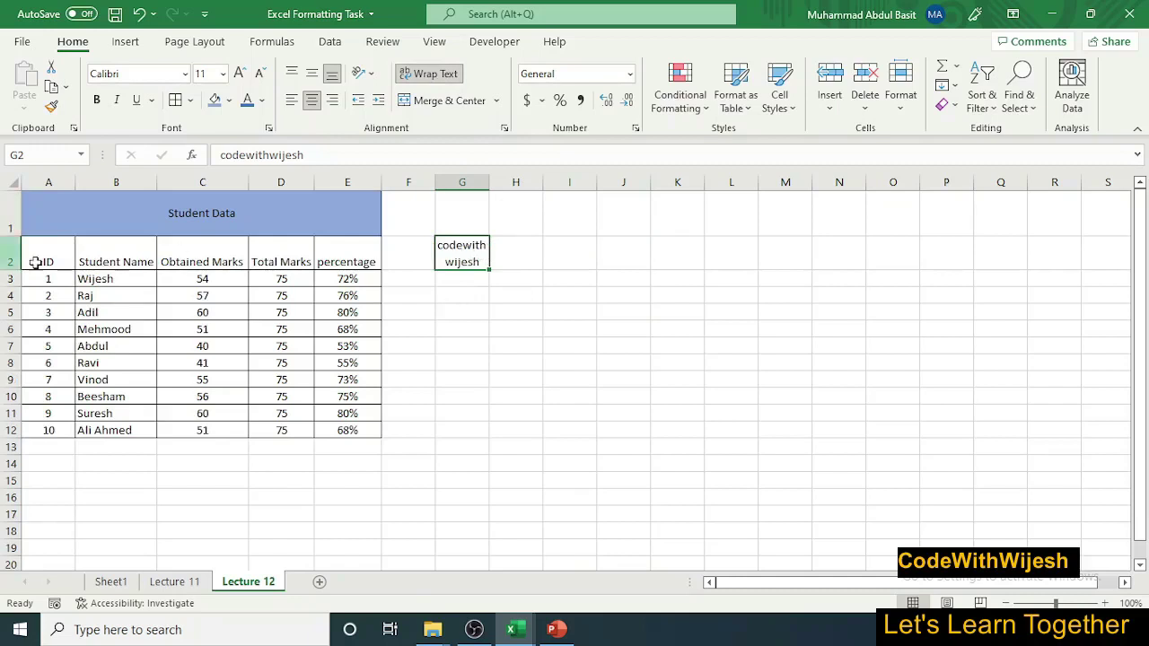
pyautogui.click(291, 255)
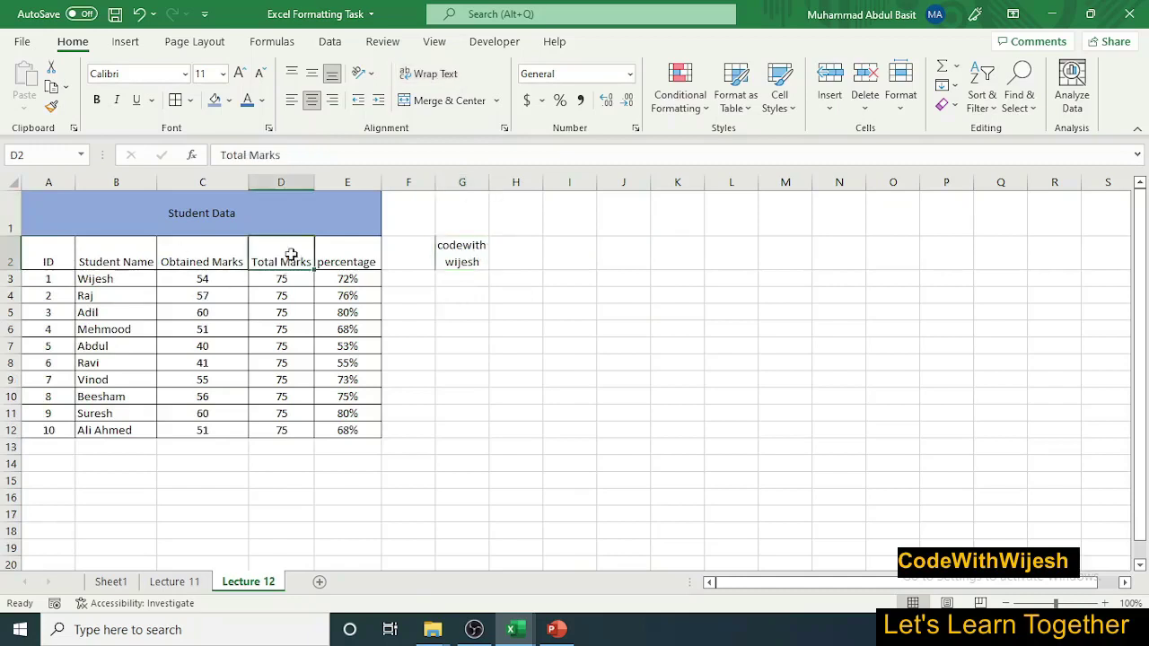
# Rotate the C2:E2 headers to Rotate Text Up and middle-align headers A2:E2
pyautogui.moveTo(195, 257); pyautogui.dragTo(337, 252)
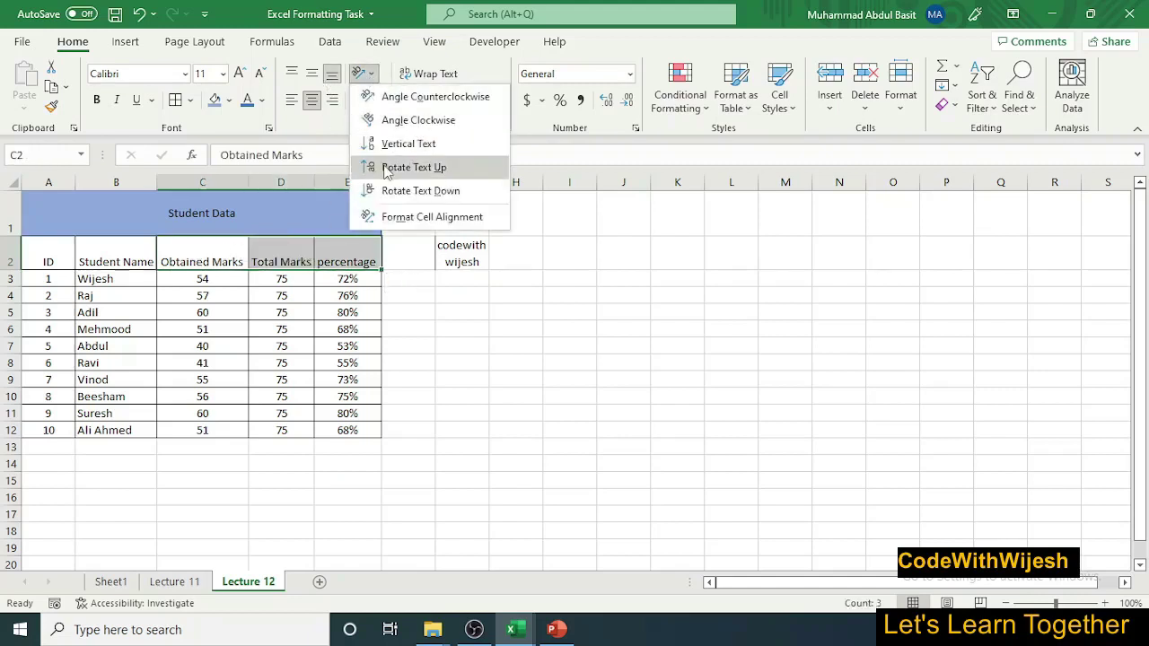
pyautogui.click(392, 146)
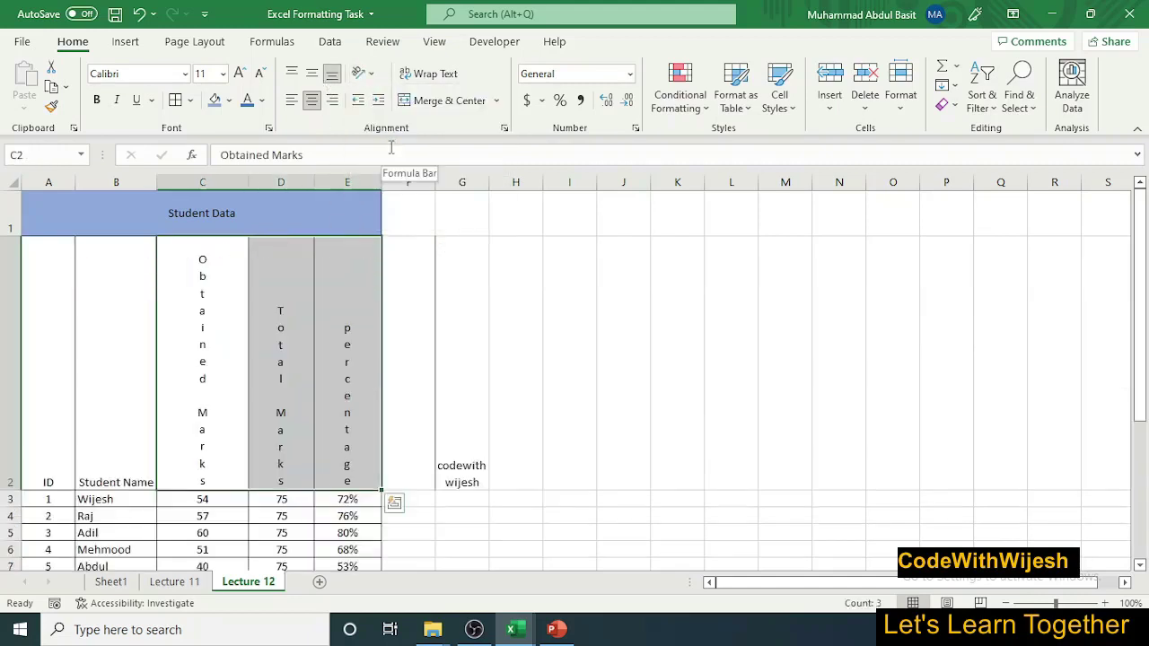
pyautogui.click(364, 74)
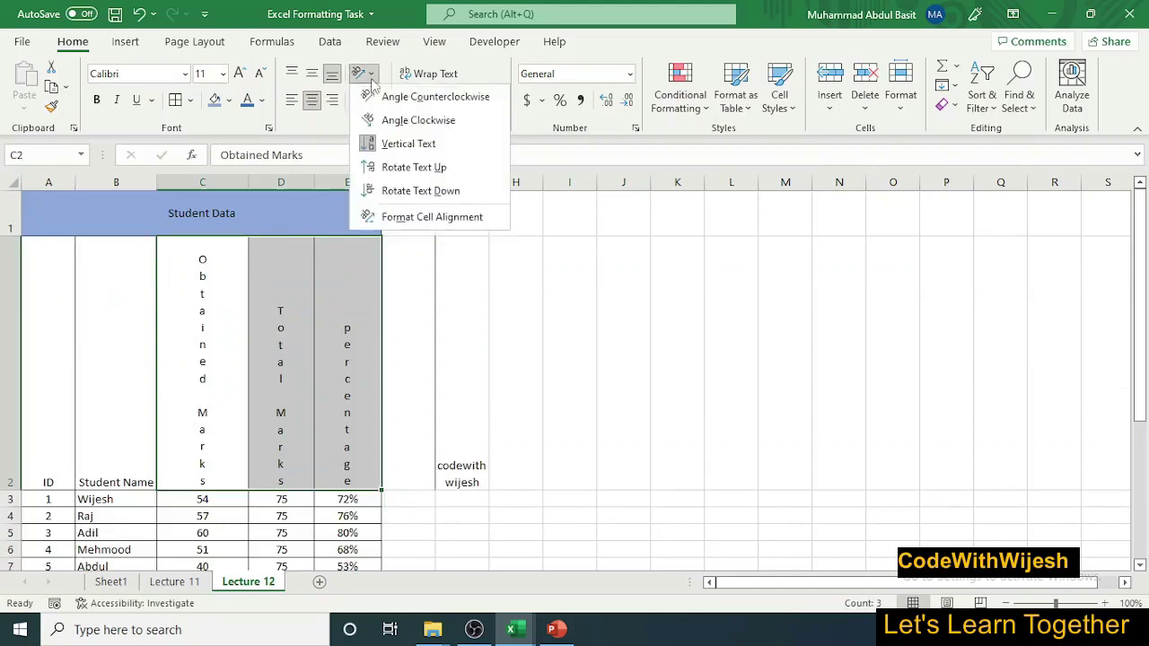
pyautogui.click(387, 167)
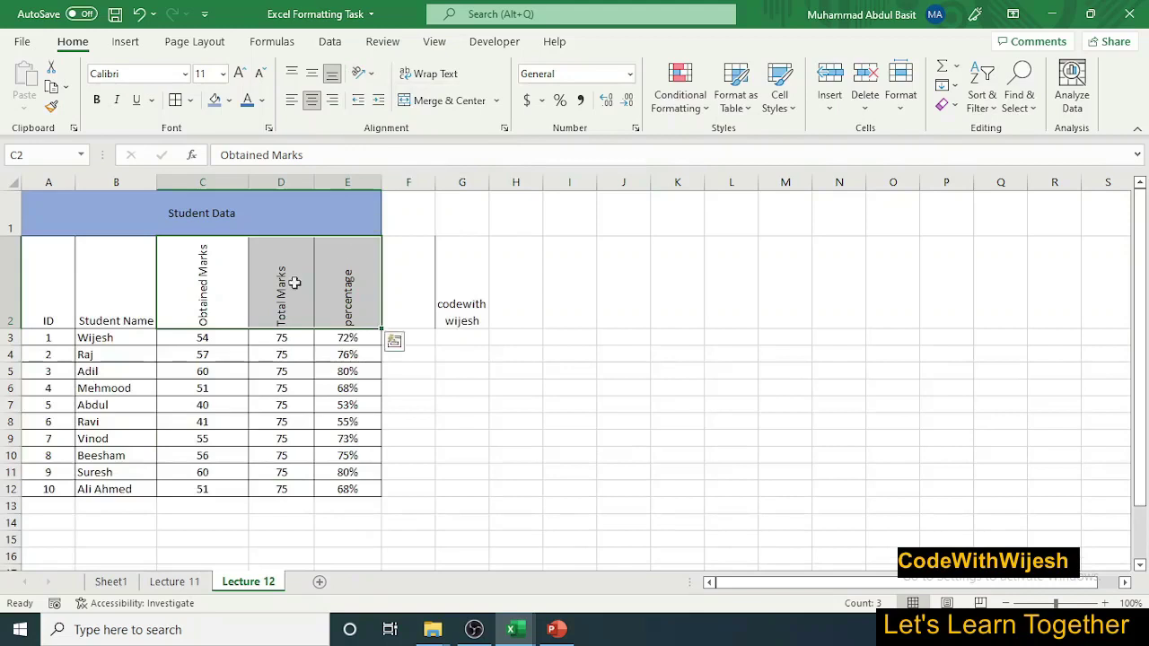
pyautogui.moveTo(60, 288); pyautogui.dragTo(341, 287)
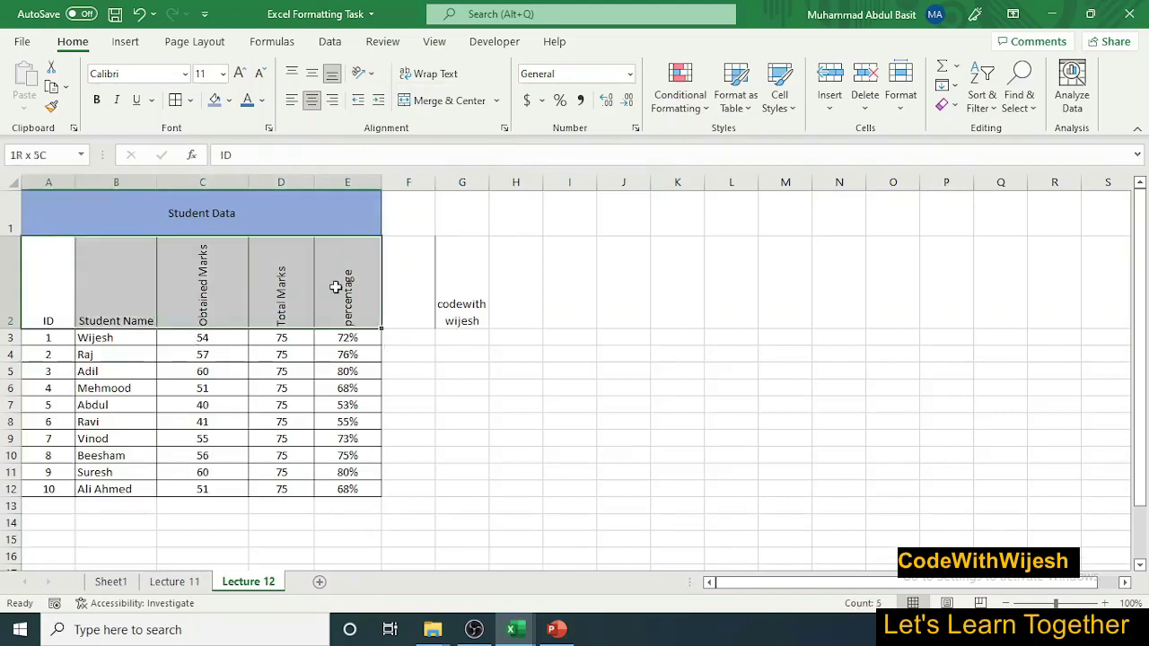
pyautogui.click(314, 76)
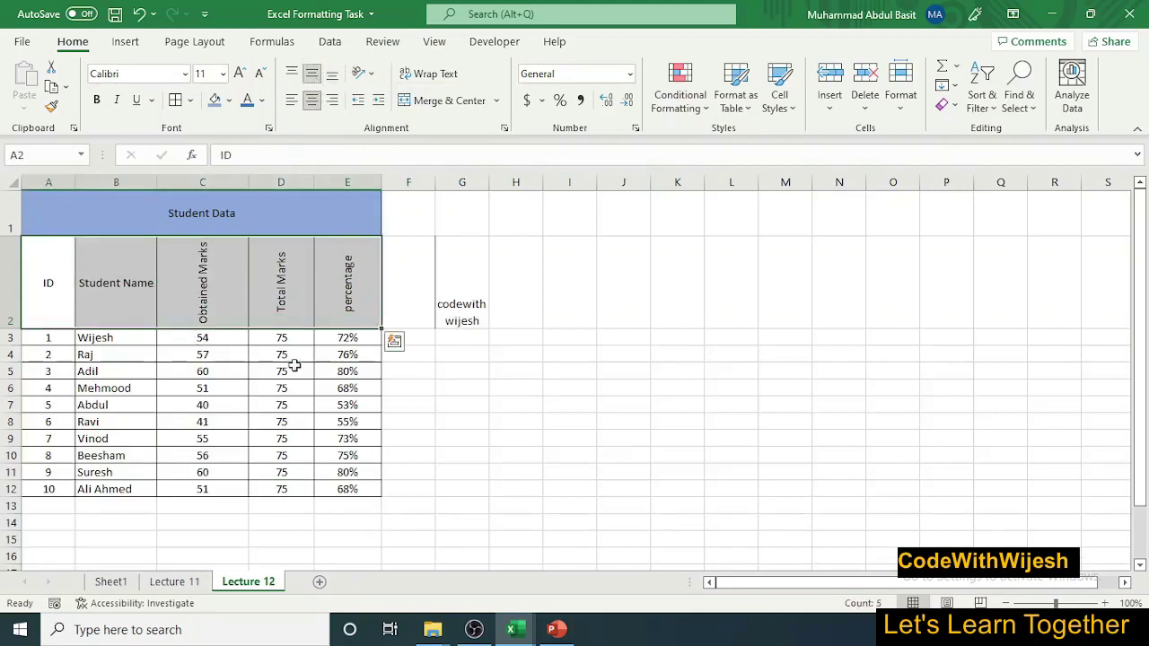
# Give the A2:E2 headers white font colour and black fill
pyautogui.click(260, 102)
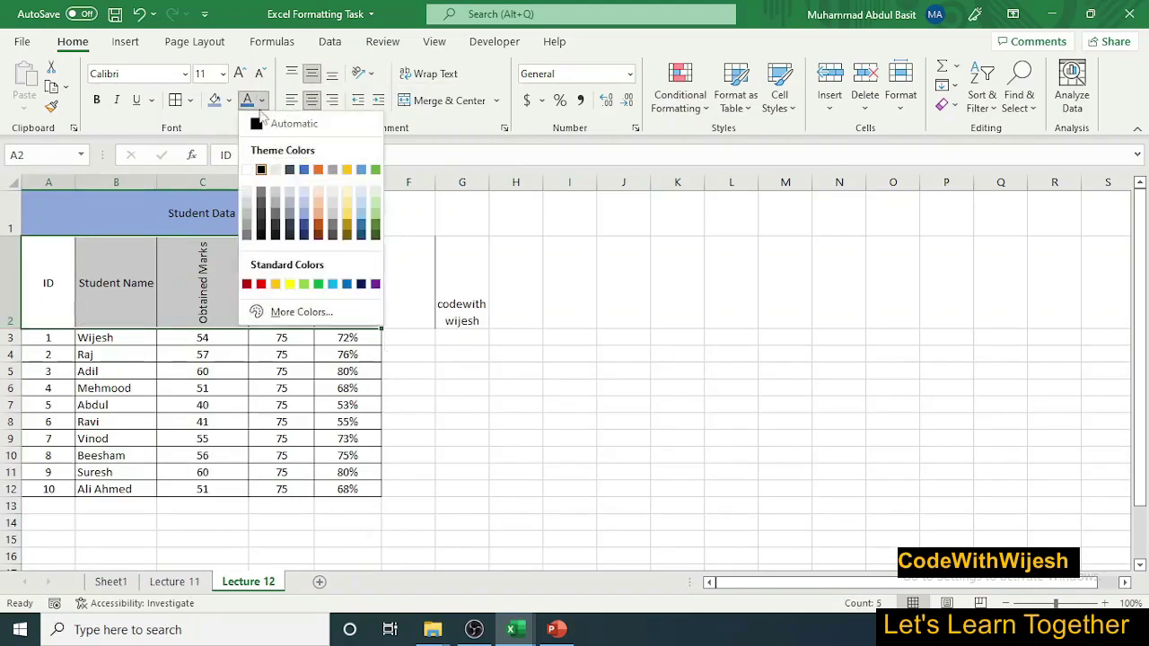
pyautogui.click(247, 170)
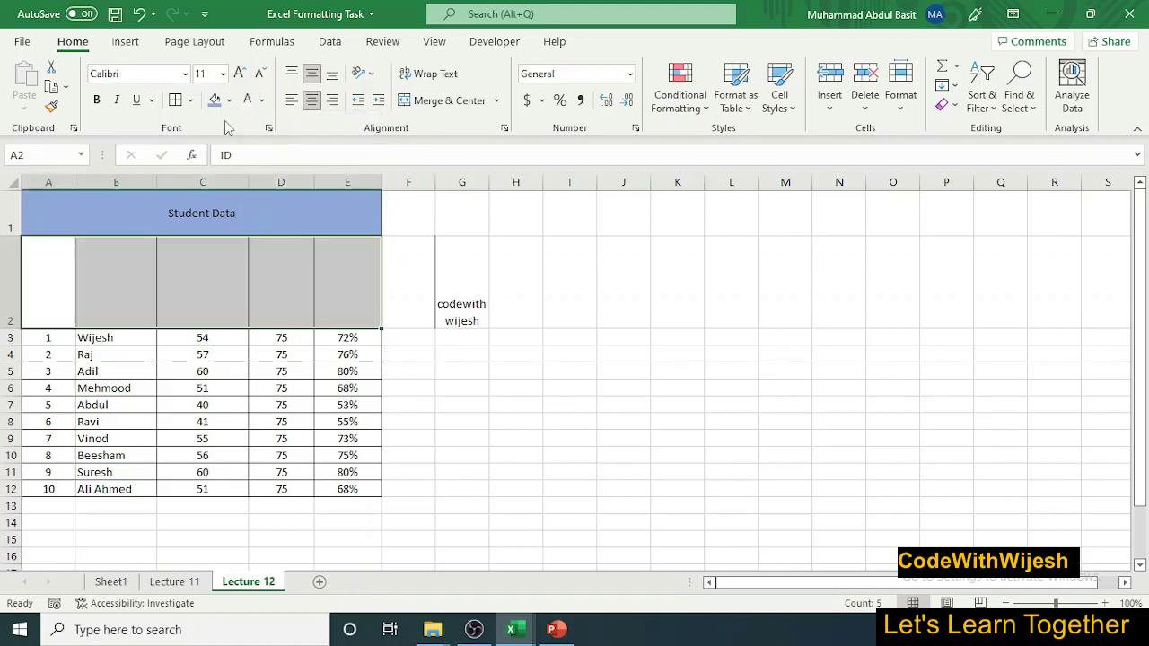
pyautogui.click(229, 99)
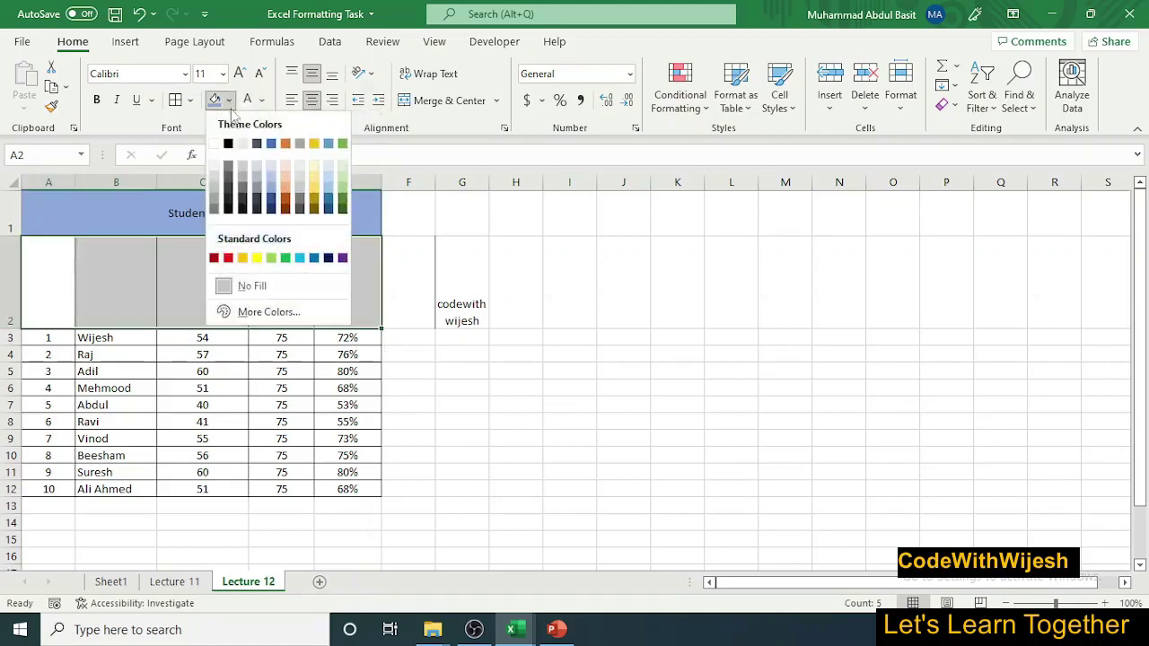
pyautogui.click(229, 146)
pyautogui.click(494, 375)
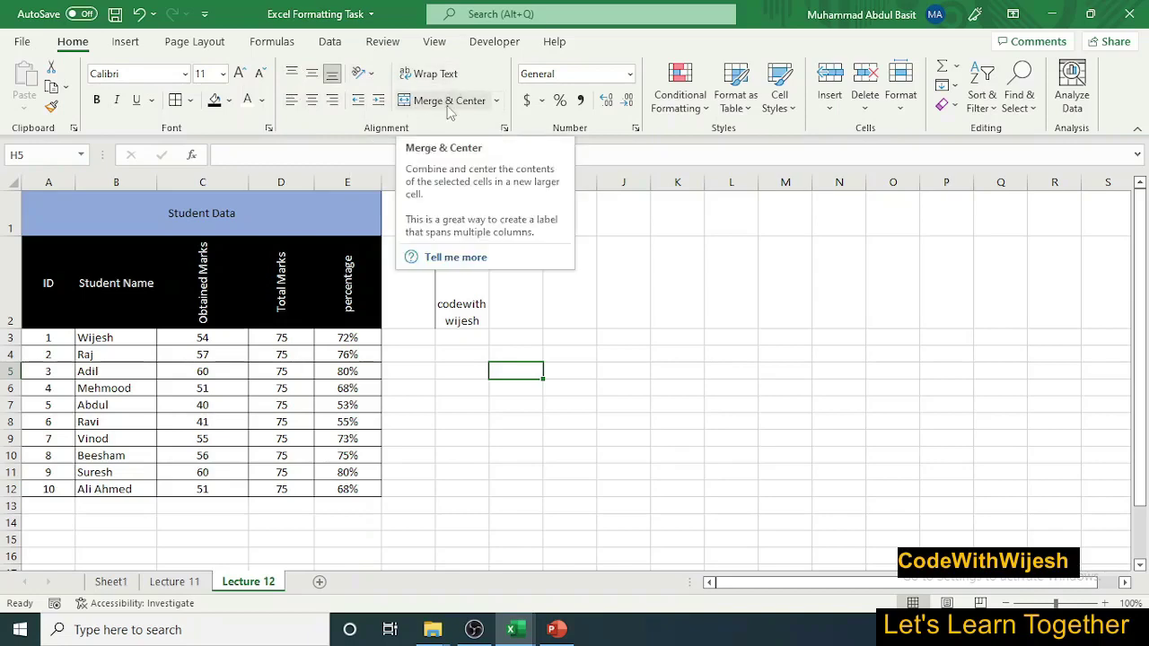
# Switch from the Solved example to Sheet1 of the unformatted Excel Formatting Task workbook
pyautogui.click(111, 581)
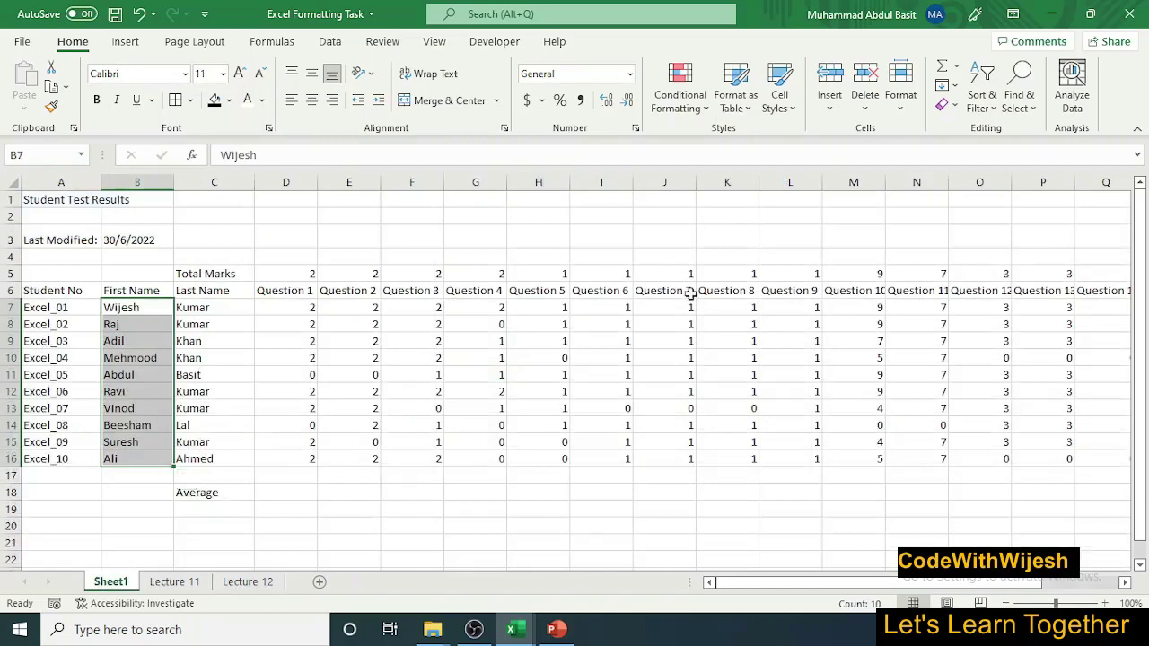
pyautogui.moveTo(511, 629)
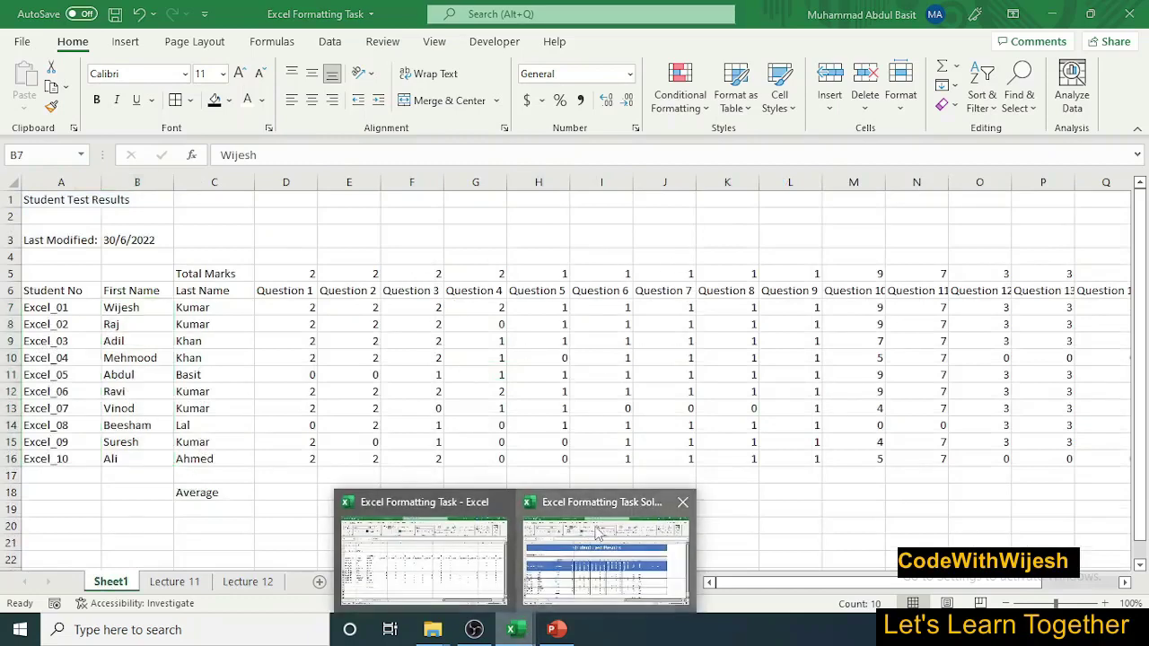
pyautogui.click(595, 531)
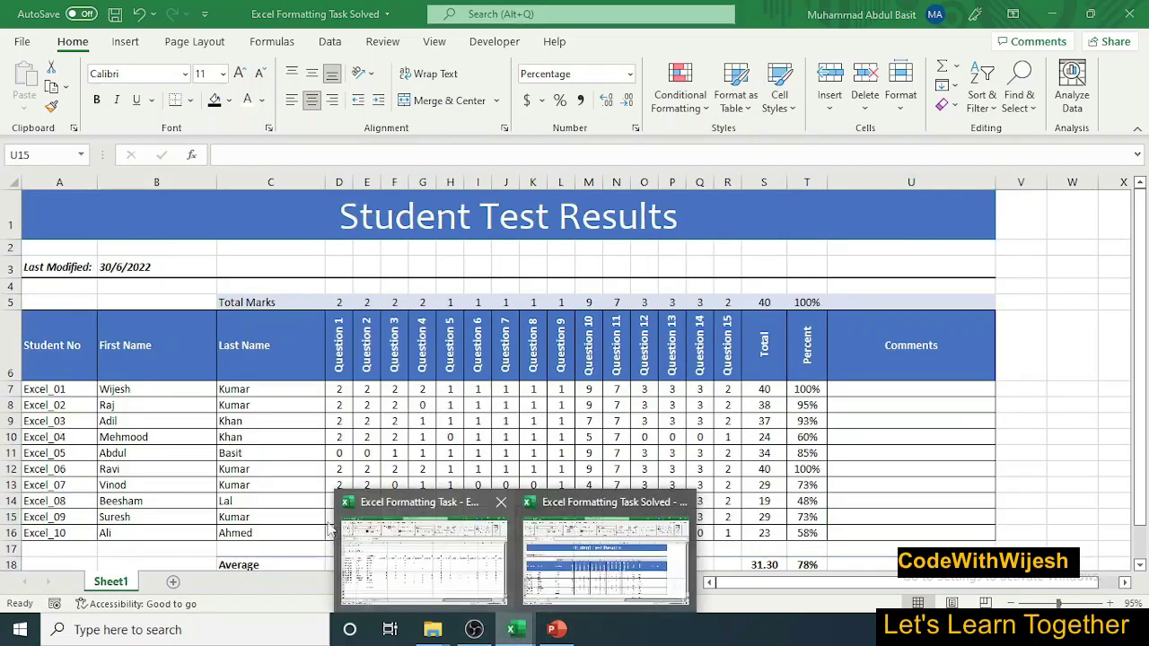
pyautogui.click(397, 552)
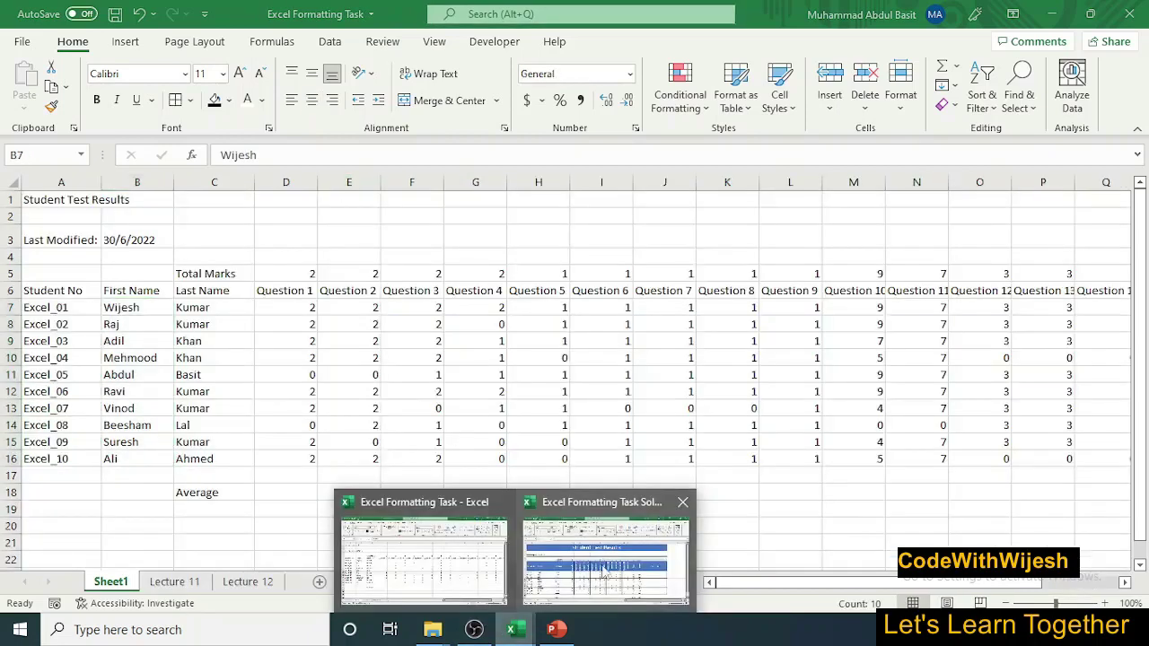
pyautogui.click(596, 552)
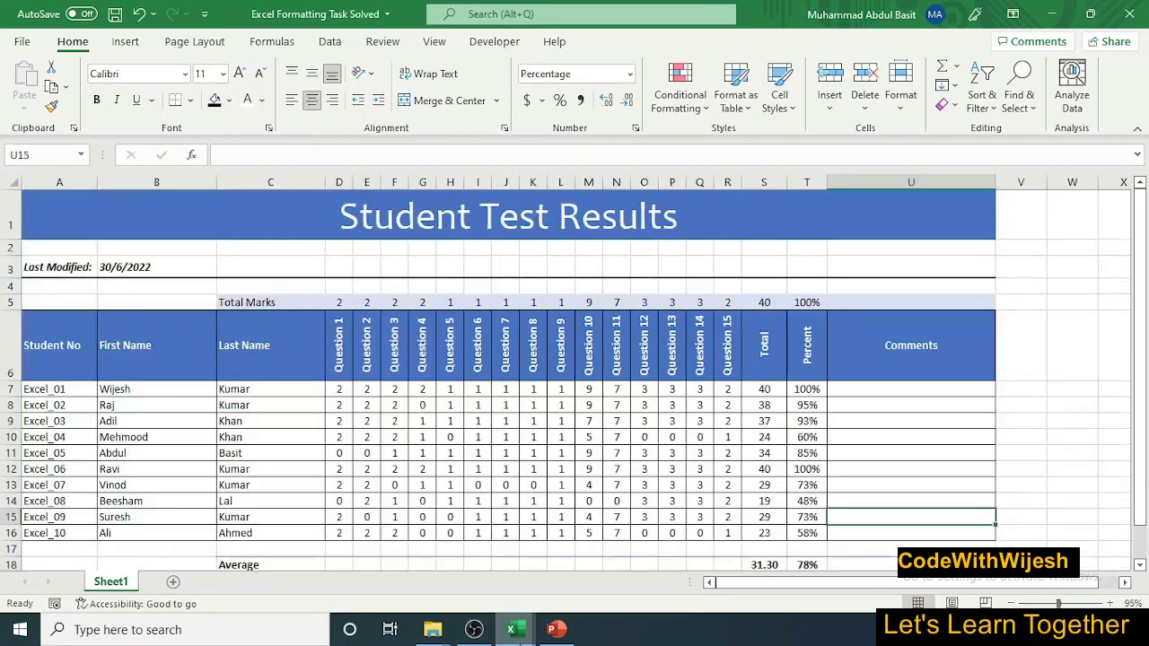
pyautogui.moveTo(511, 629)
pyautogui.click(457, 561)
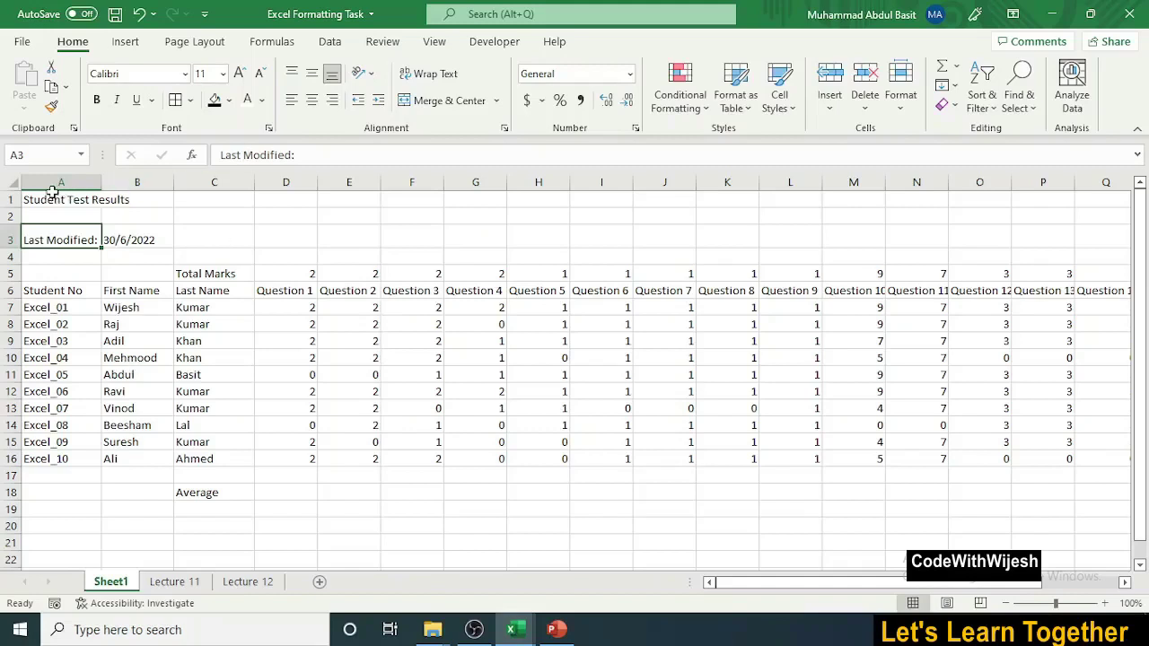
# Merge and center the Student Test Results title across A1:U1, heighten row 1, and middle-align it
pyautogui.moveTo(54, 201); pyautogui.dragTo(1141, 211)
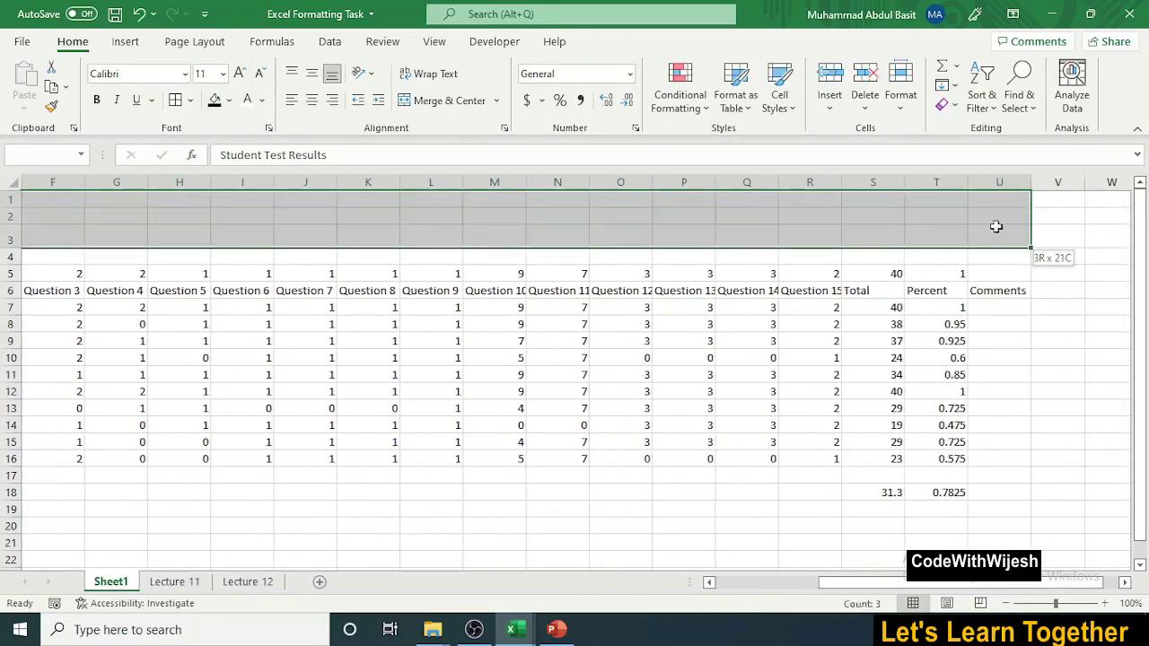
pyautogui.moveTo(1142, 210); pyautogui.dragTo(1002, 199)
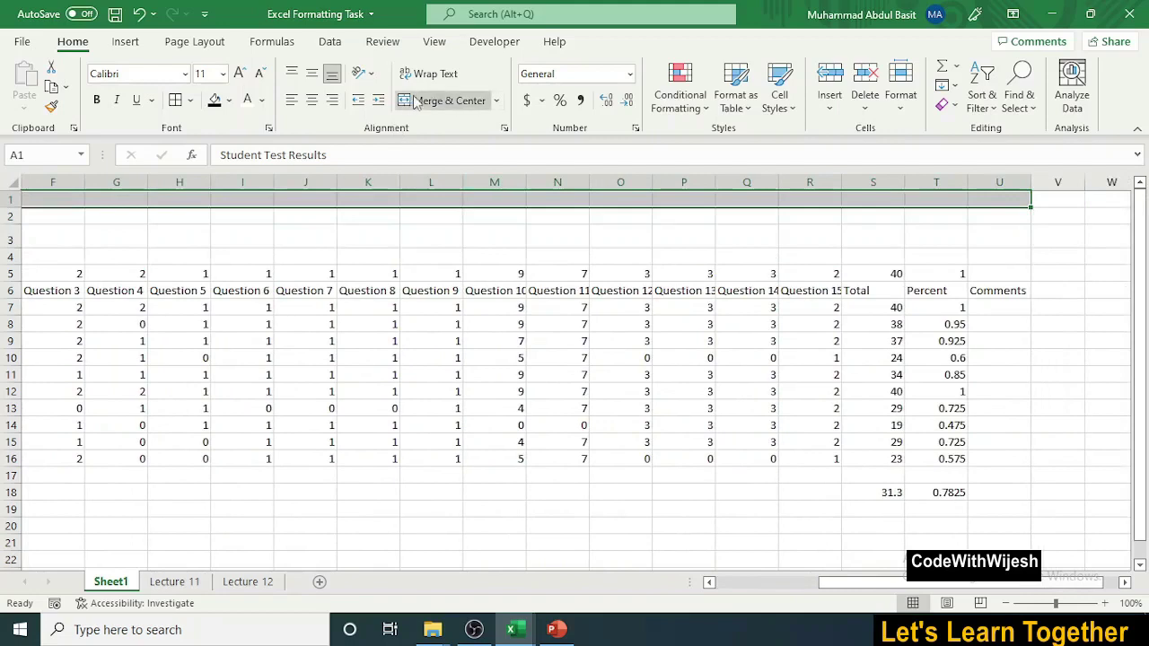
pyautogui.click(441, 99)
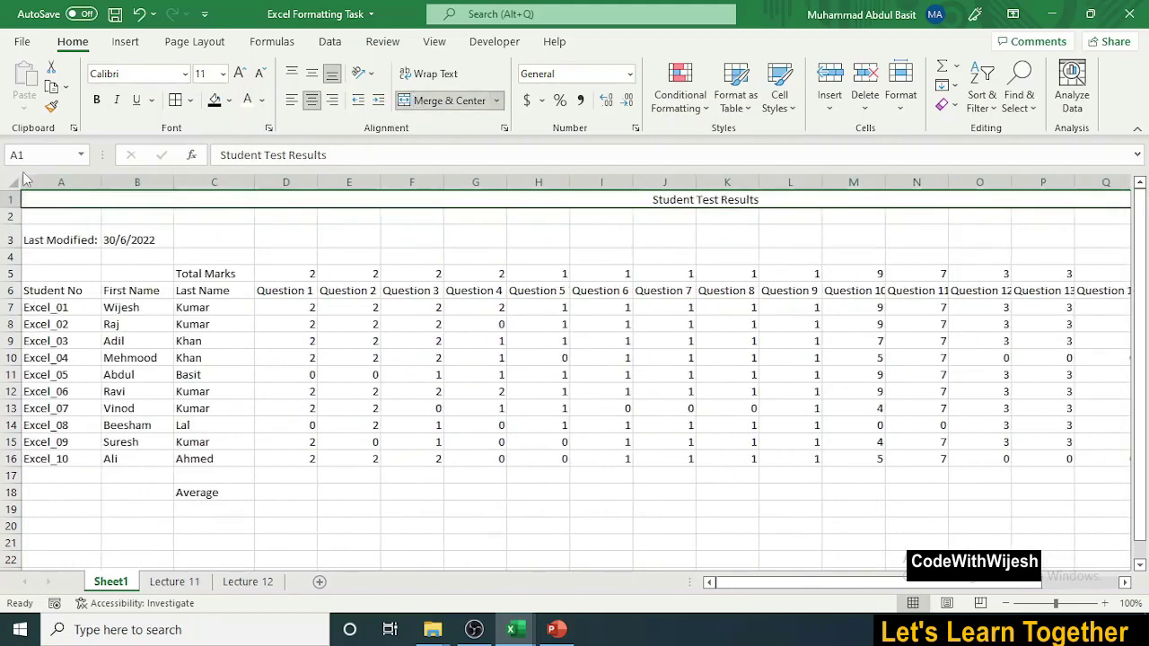
pyautogui.moveTo(8, 206); pyautogui.dragTo(8, 243)
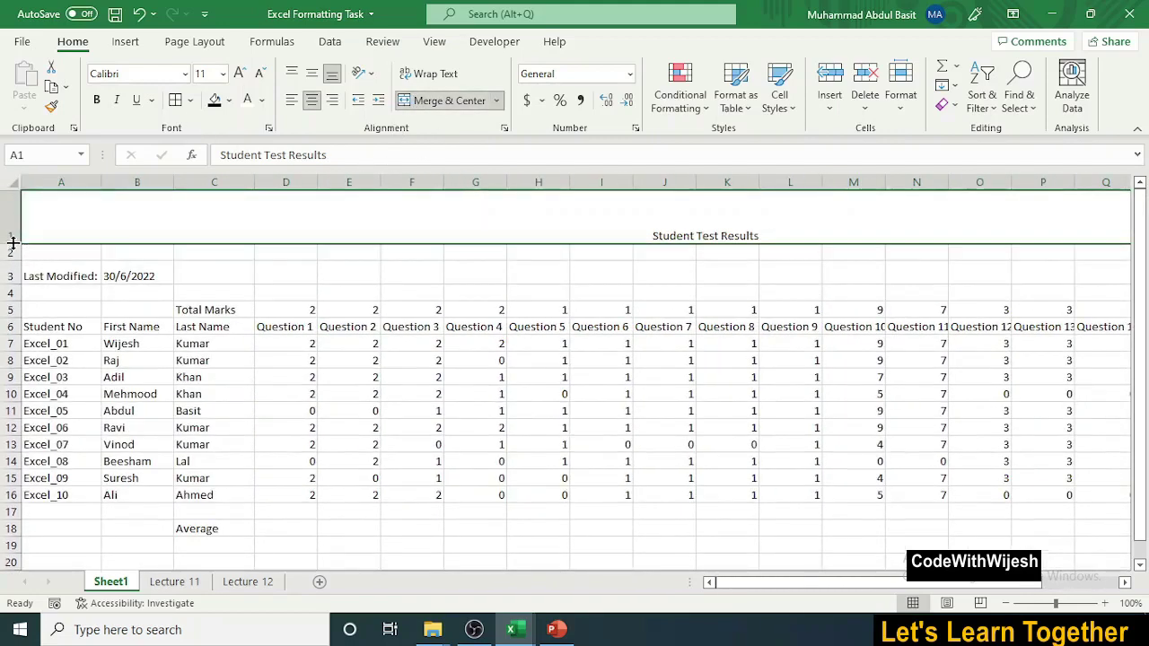
pyautogui.click(311, 73)
# Enlarge the title font to 24 pt and fill the title row dark blue
pyautogui.click(238, 74)
pyautogui.click(239, 74)
pyautogui.click(239, 74)
pyautogui.click(238, 73)
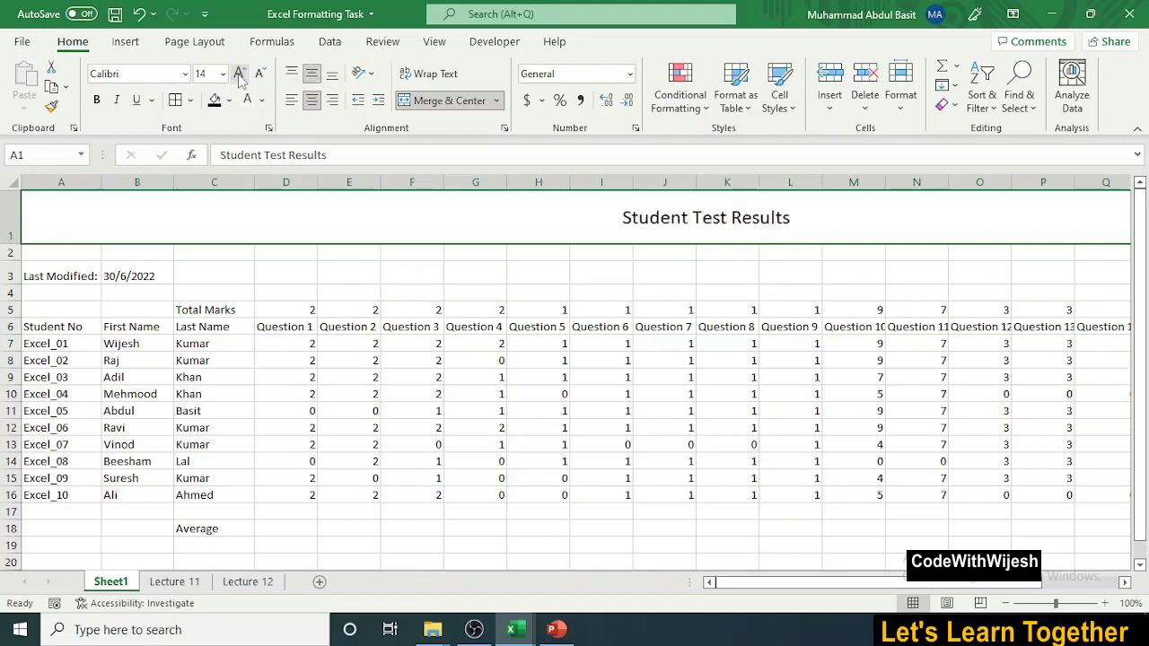
pyautogui.click(239, 73)
pyautogui.click(238, 73)
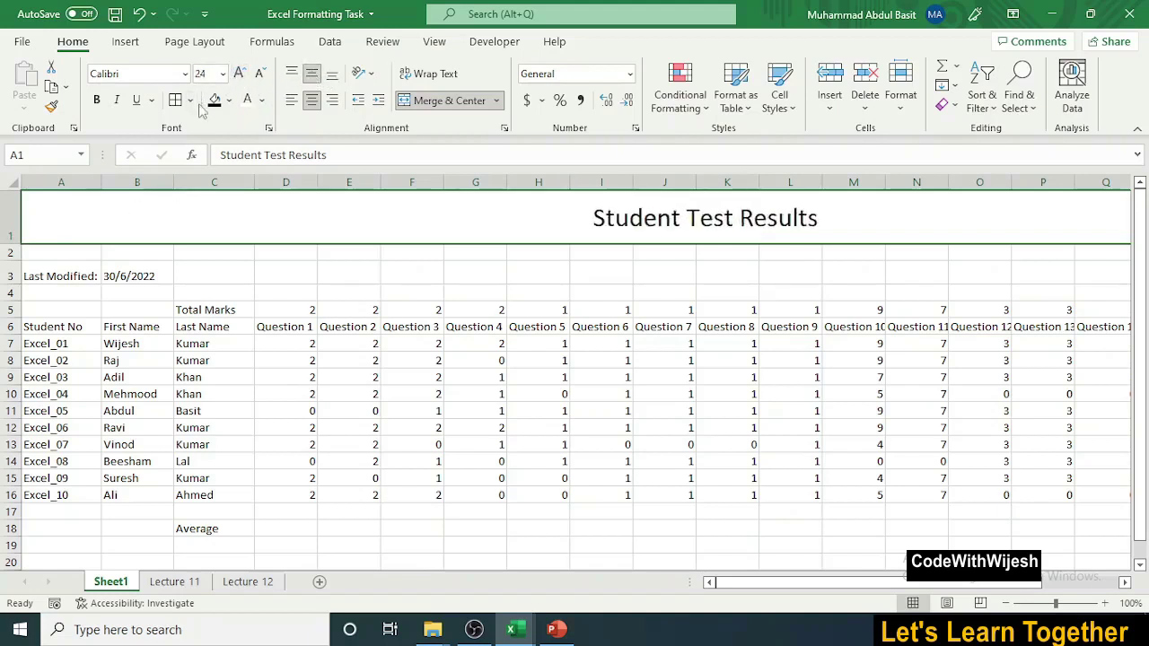
pyautogui.click(228, 101)
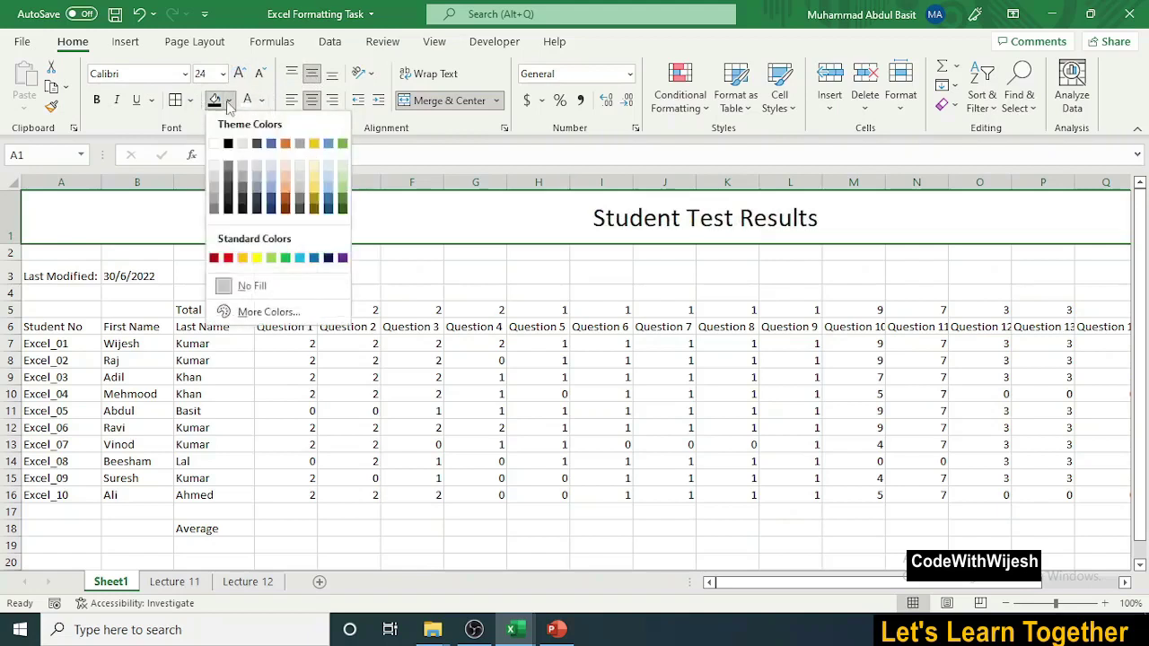
pyautogui.click(271, 202)
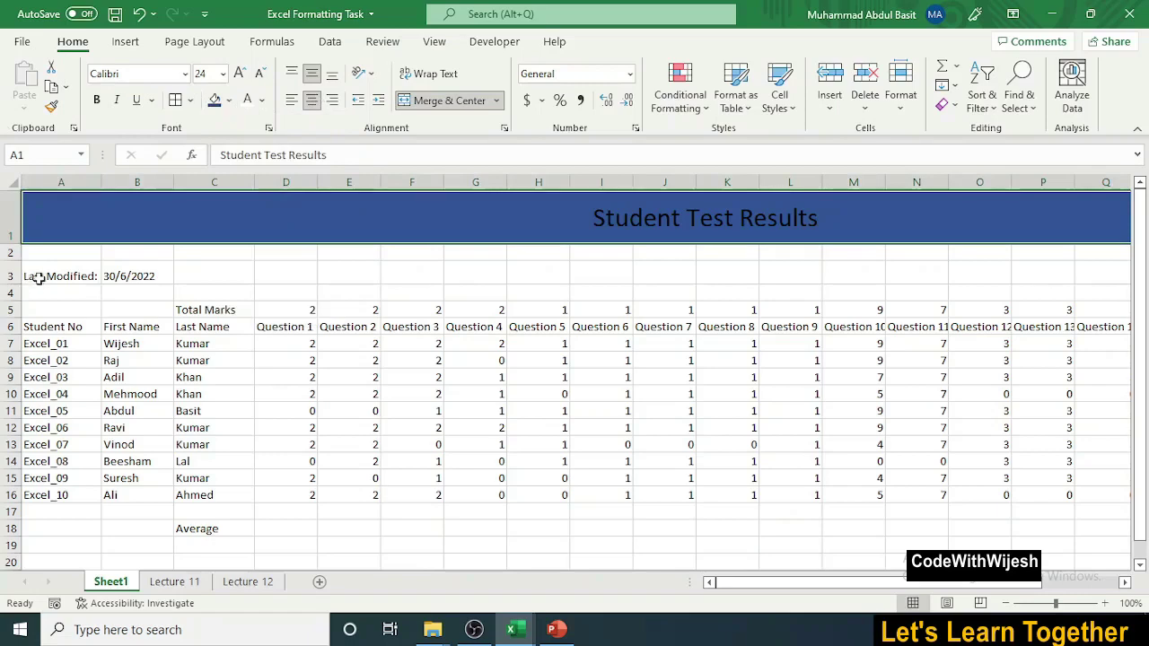
pyautogui.moveTo(39, 278)
pyautogui.mouseDown()
pyautogui.moveTo(924, 263)
pyautogui.moveTo(1052, 308)
pyautogui.moveTo(724, 263)
pyautogui.mouseUp()
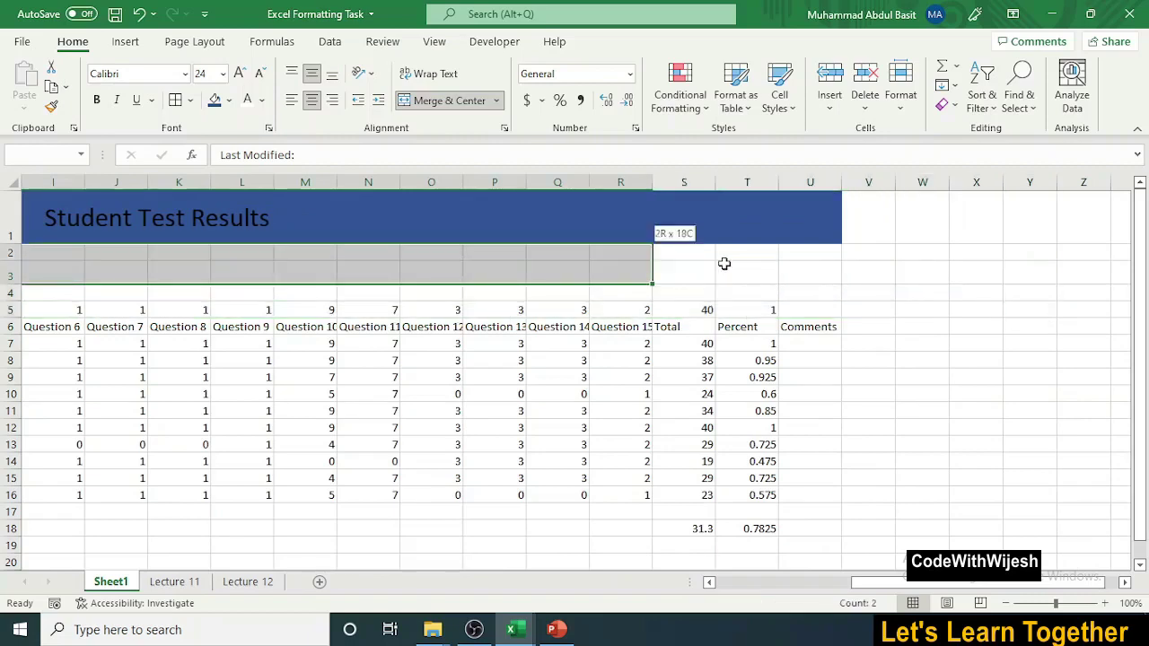
# Make the Last Modified row A3:U3 bold italic with a Thick Bottom Border
pyautogui.moveTo(725, 263); pyautogui.dragTo(834, 272)
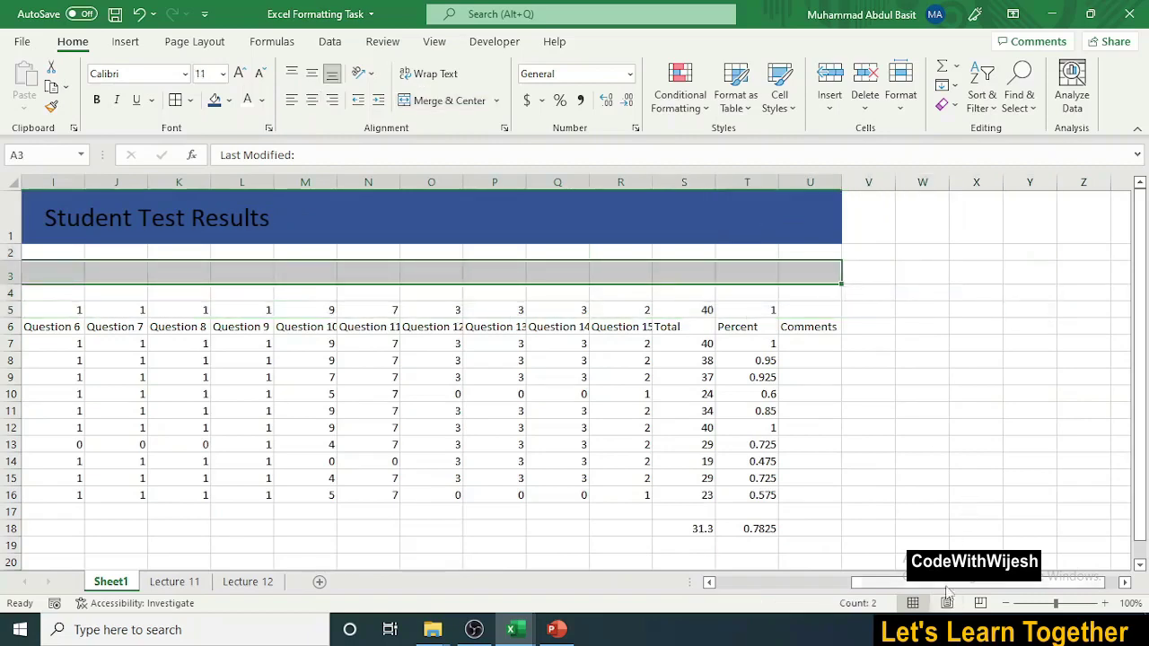
pyautogui.moveTo(949, 585); pyautogui.dragTo(658, 594)
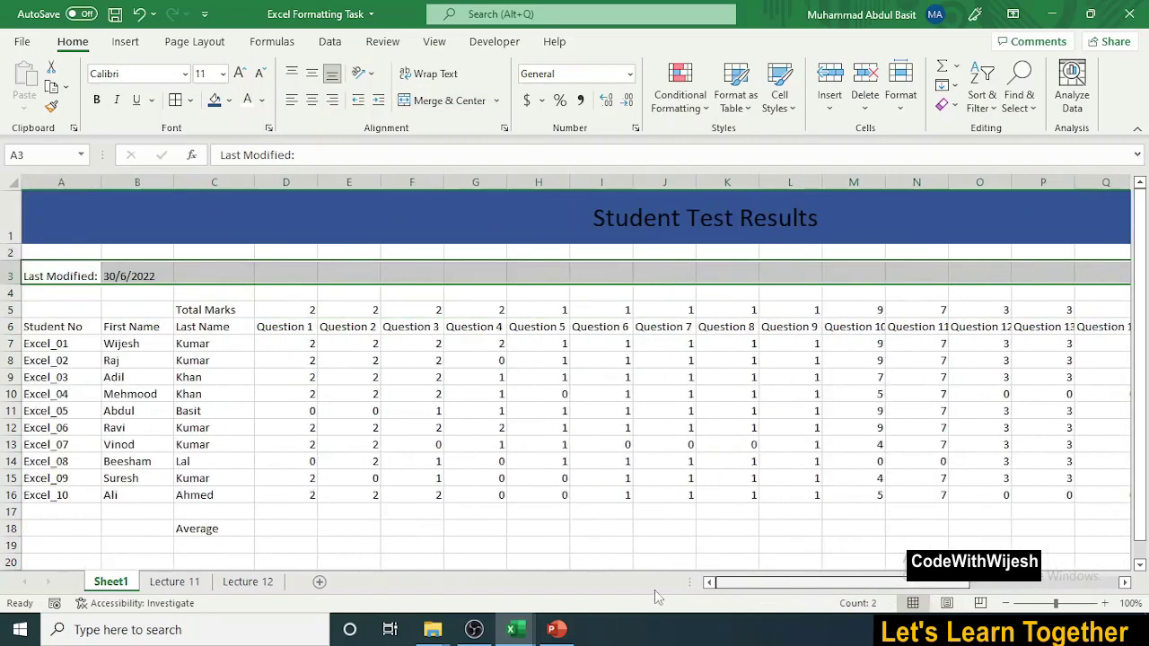
pyautogui.click(97, 100)
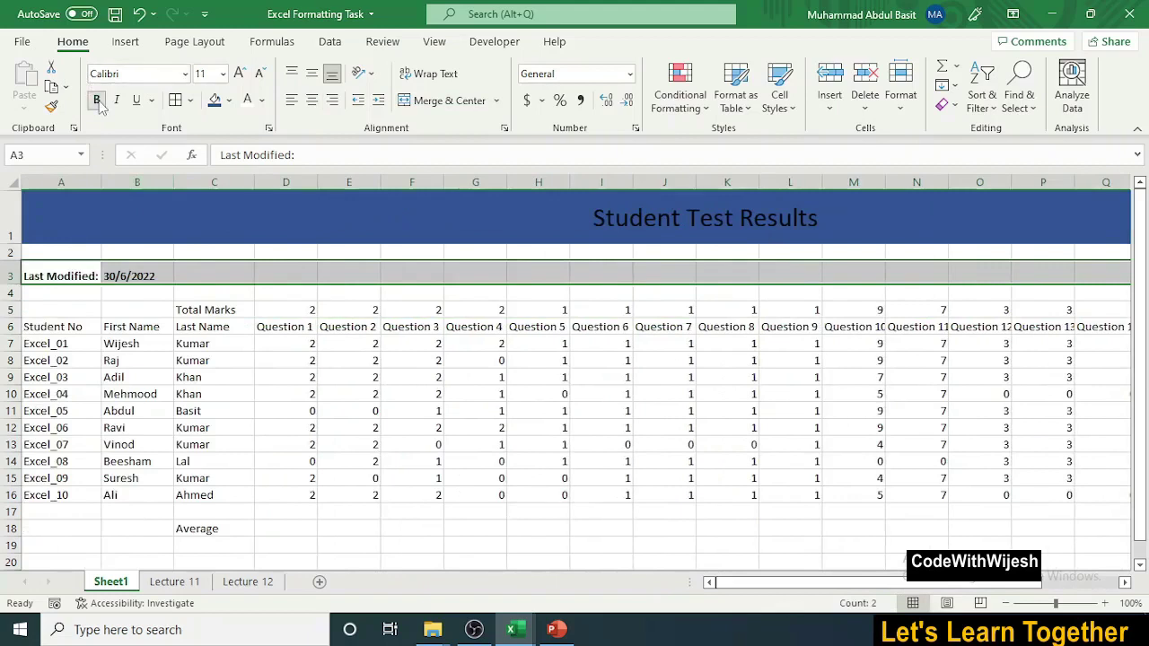
pyautogui.click(117, 101)
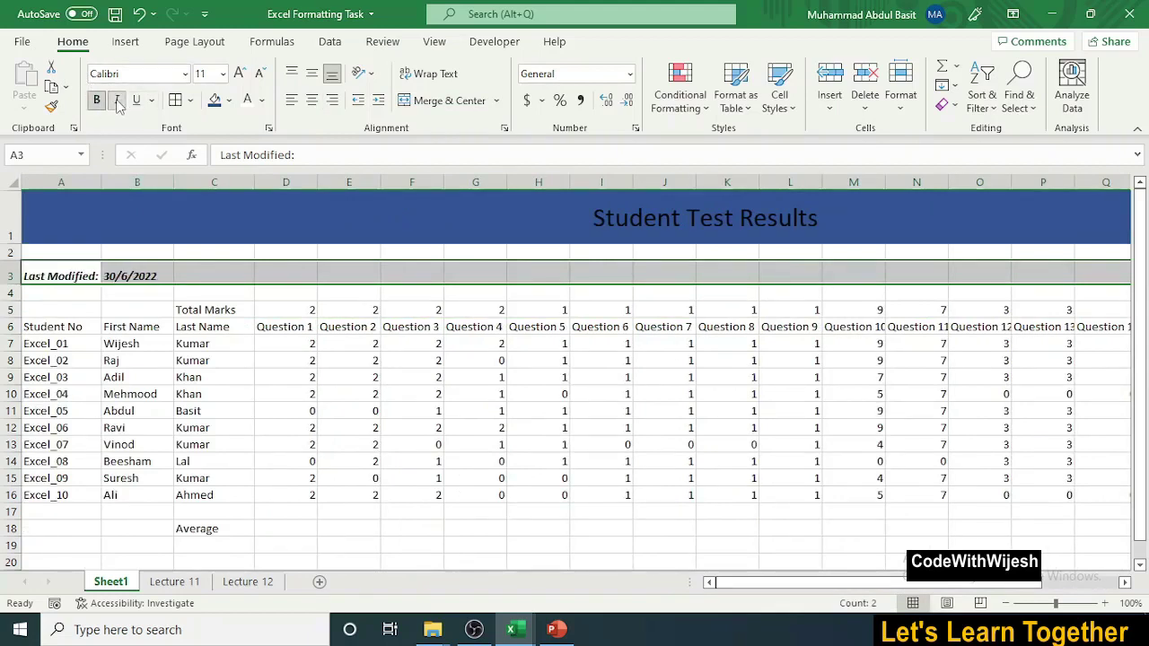
pyautogui.click(190, 100)
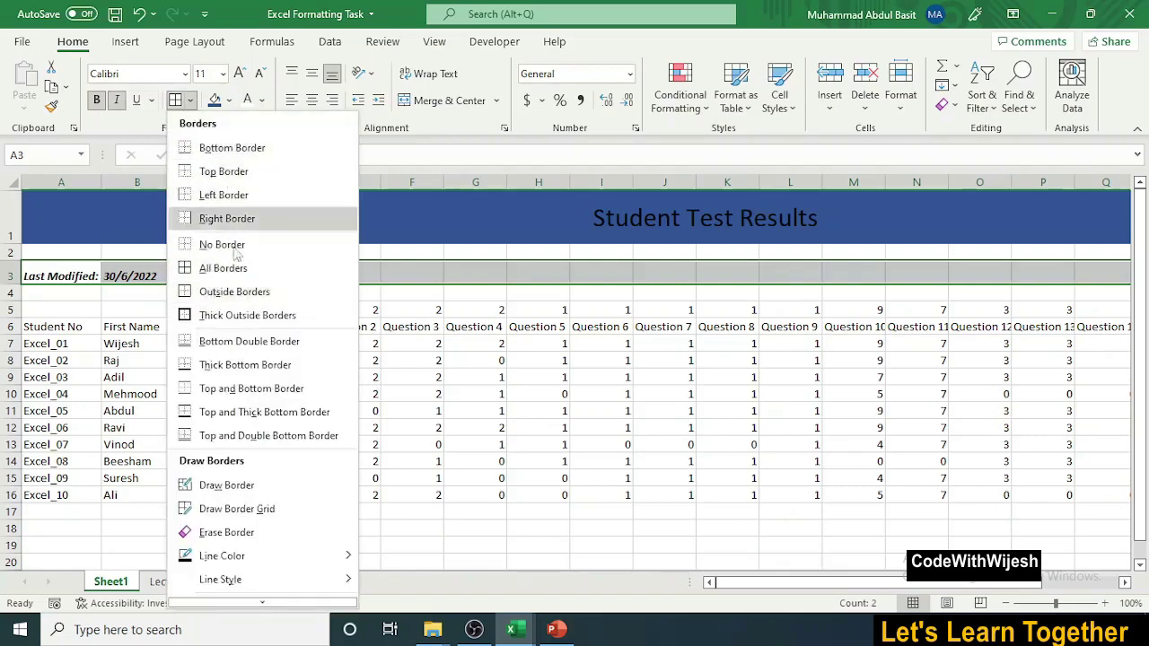
pyautogui.click(256, 368)
pyautogui.click(183, 305)
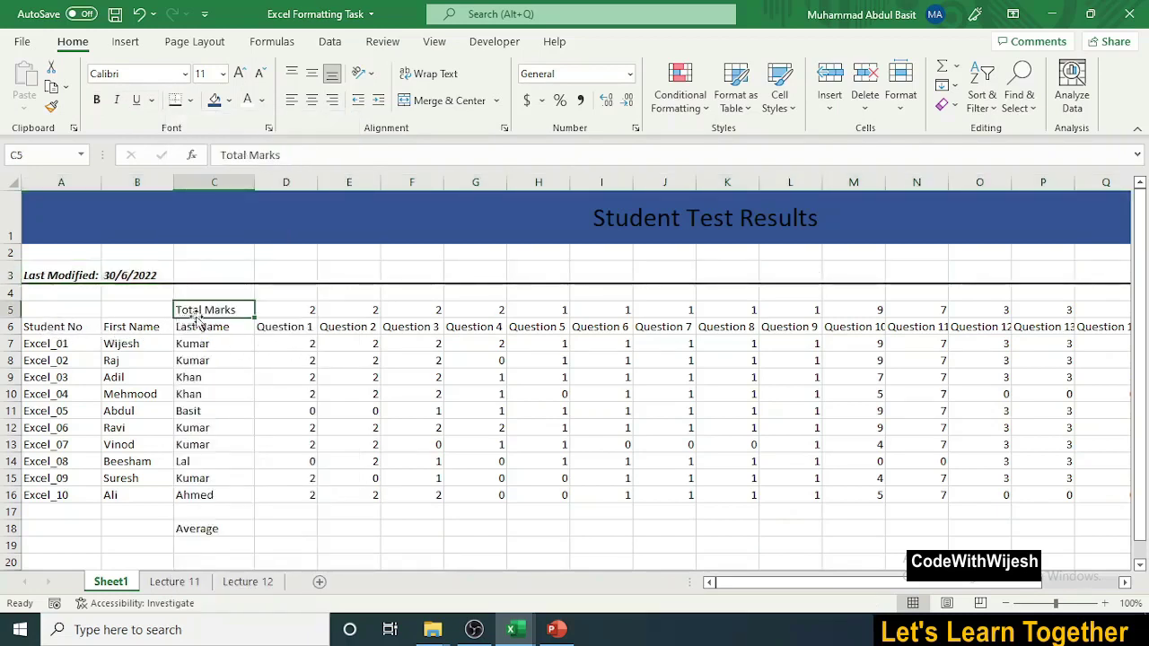
# Fill C5:T5, Total Marks through Percent, with light grey
pyautogui.moveTo(193, 310)
pyautogui.mouseDown()
pyautogui.moveTo(1042, 292)
pyautogui.moveTo(1093, 328)
pyautogui.mouseUp()
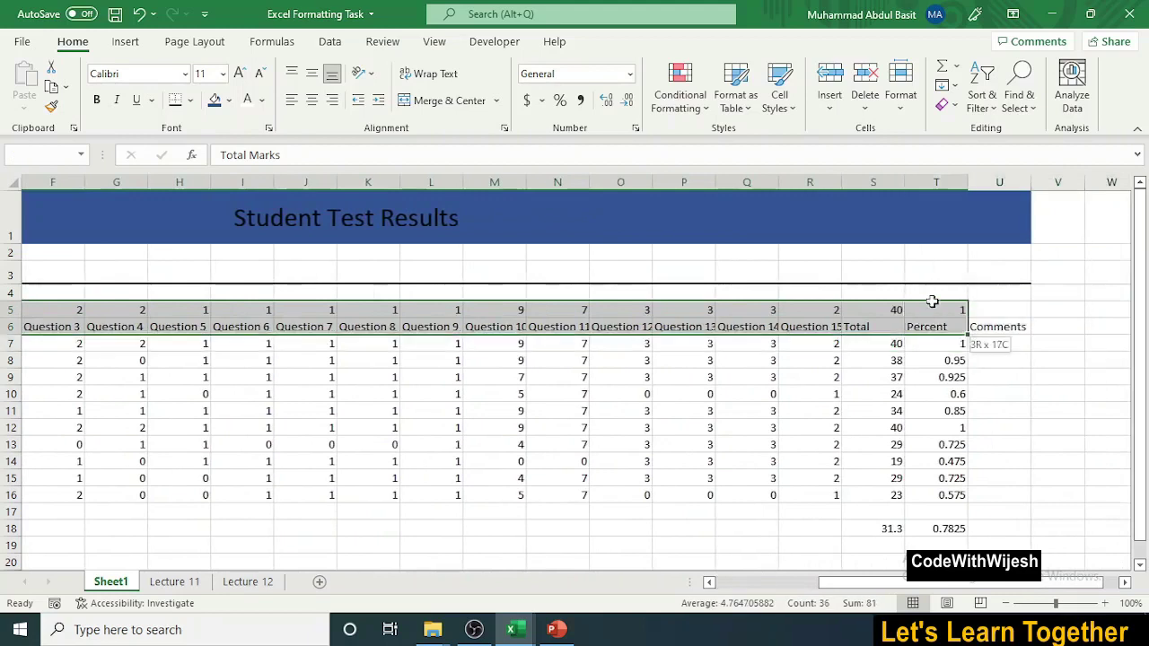
pyautogui.moveTo(1092, 328); pyautogui.dragTo(954, 312)
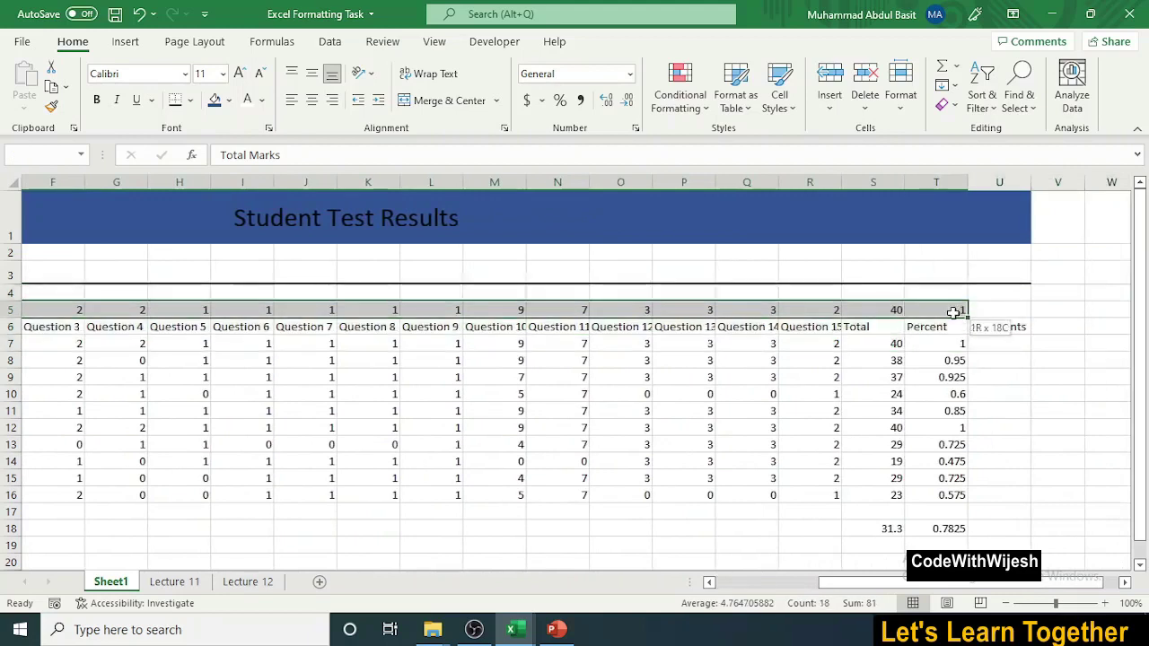
pyautogui.click(231, 102)
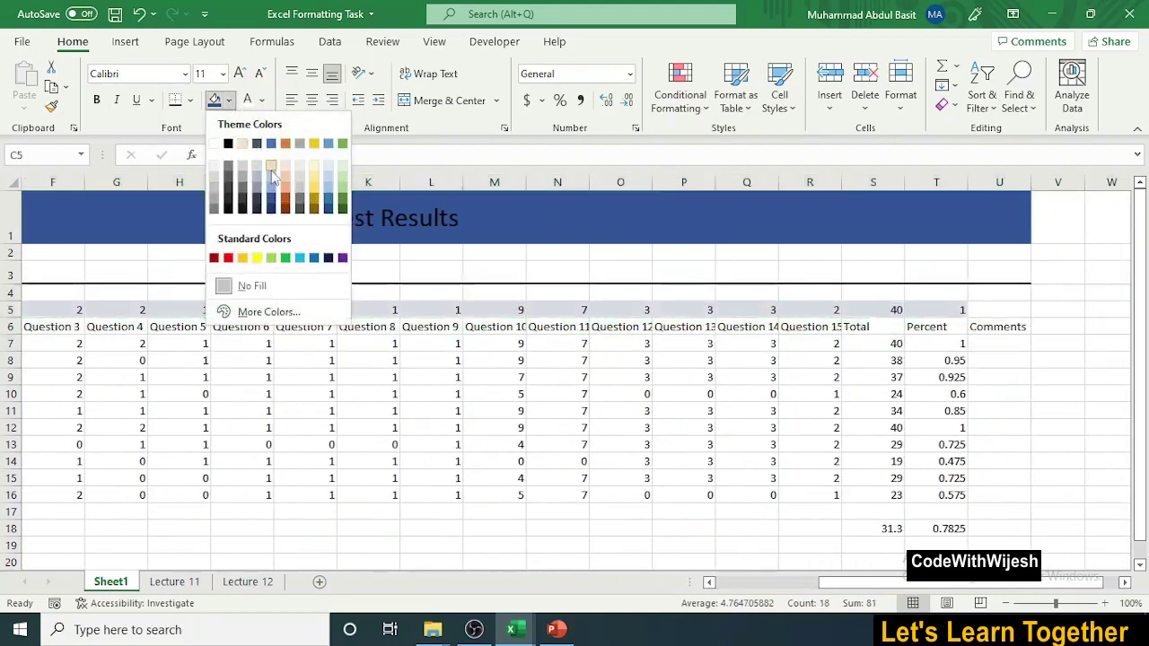
pyautogui.click(300, 175)
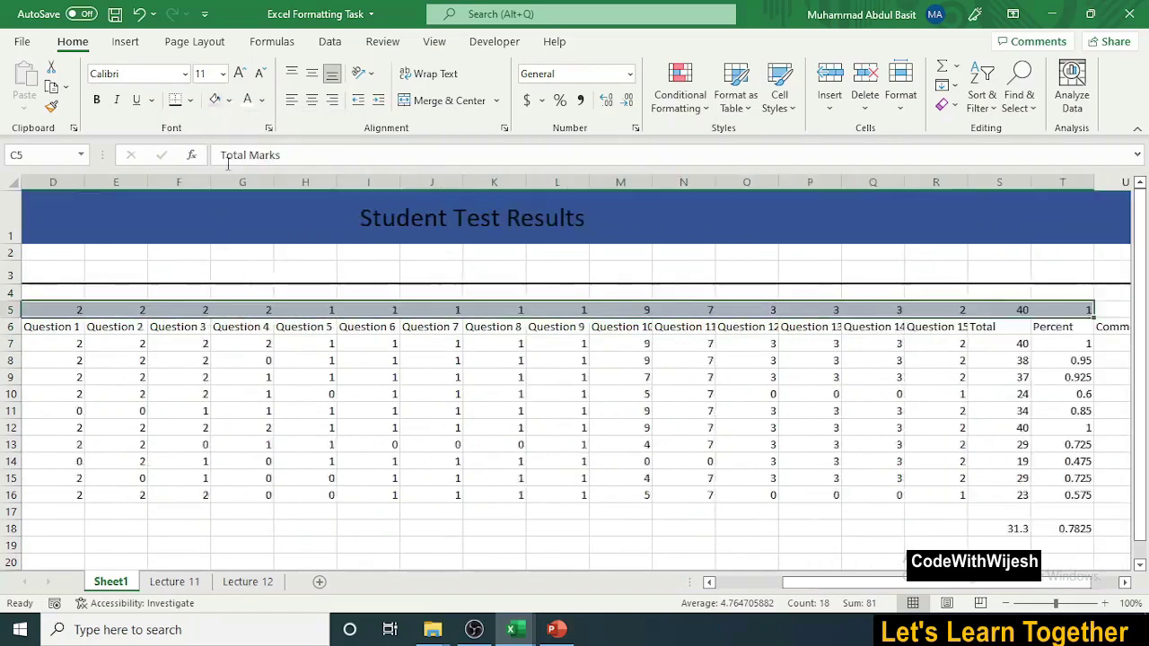
# Select the table range from row 5 down to row 16
pyautogui.hscroll(-3, 718, 500)
pyautogui.moveTo(758, 590); pyautogui.dragTo(696, 593)
pyautogui.moveTo(44, 303)
pyautogui.mouseDown()
pyautogui.moveTo(418, 496)
pyautogui.moveTo(1140, 490)
pyautogui.mouseUp()
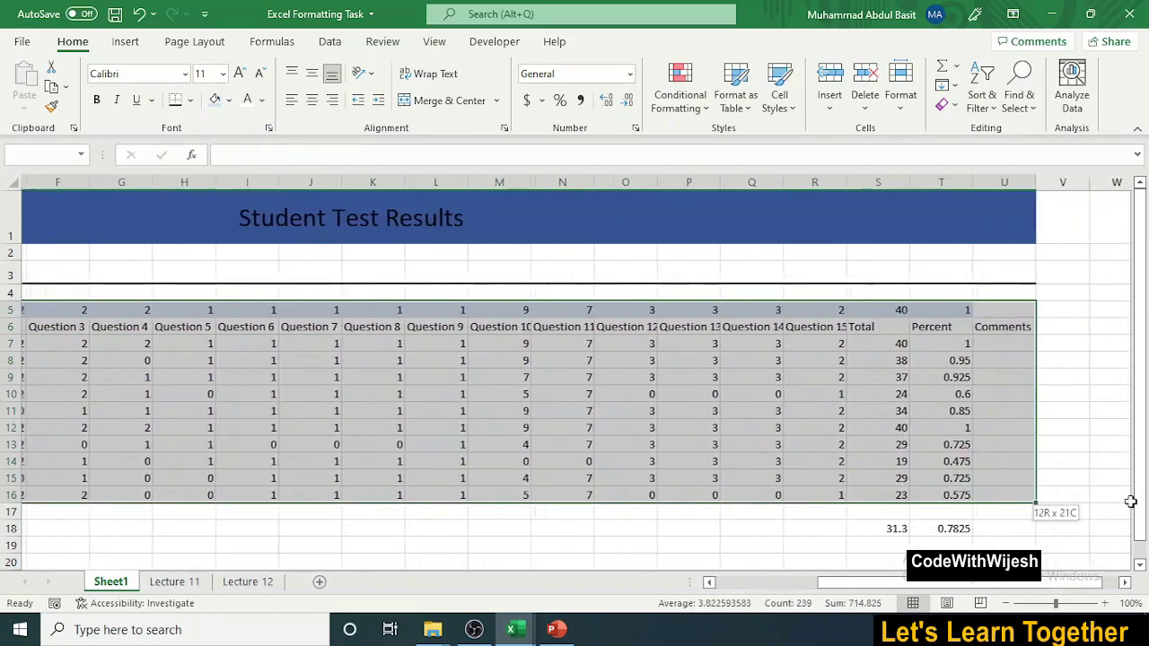
# Apply All Borders to A5:U16, then click A6 to view the gridlines
pyautogui.moveTo(1140, 489)
pyautogui.mouseDown()
pyautogui.moveTo(932, 468)
pyautogui.moveTo(805, 511)
pyautogui.moveTo(870, 511)
pyautogui.moveTo(872, 495)
pyautogui.mouseUp()
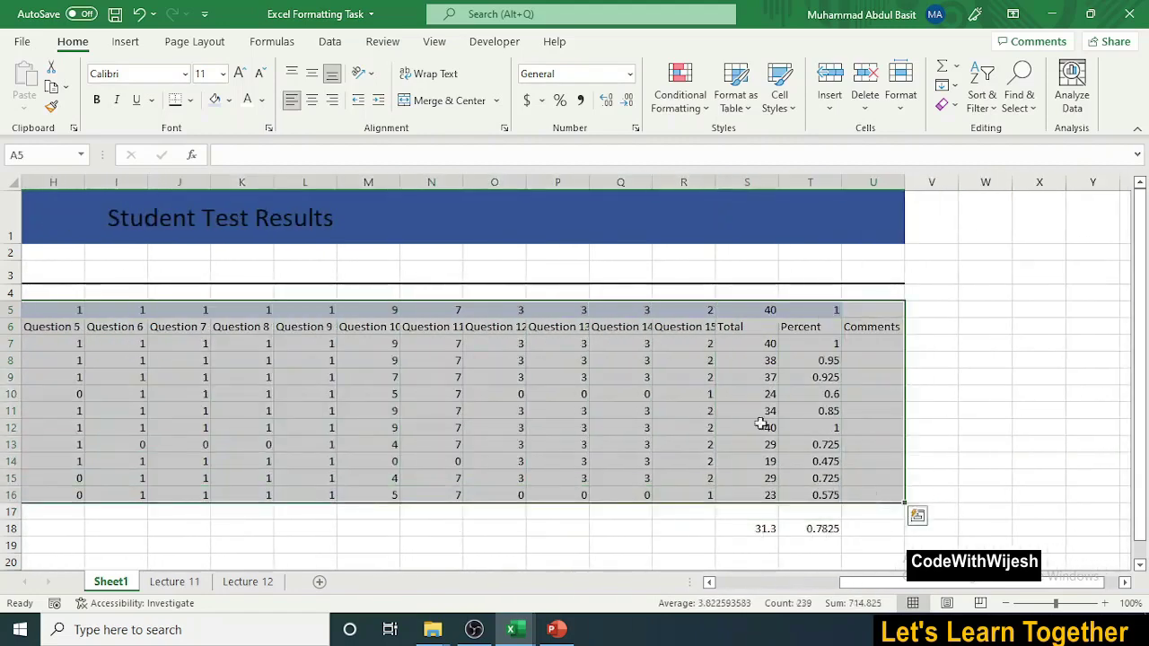
pyautogui.click(190, 100)
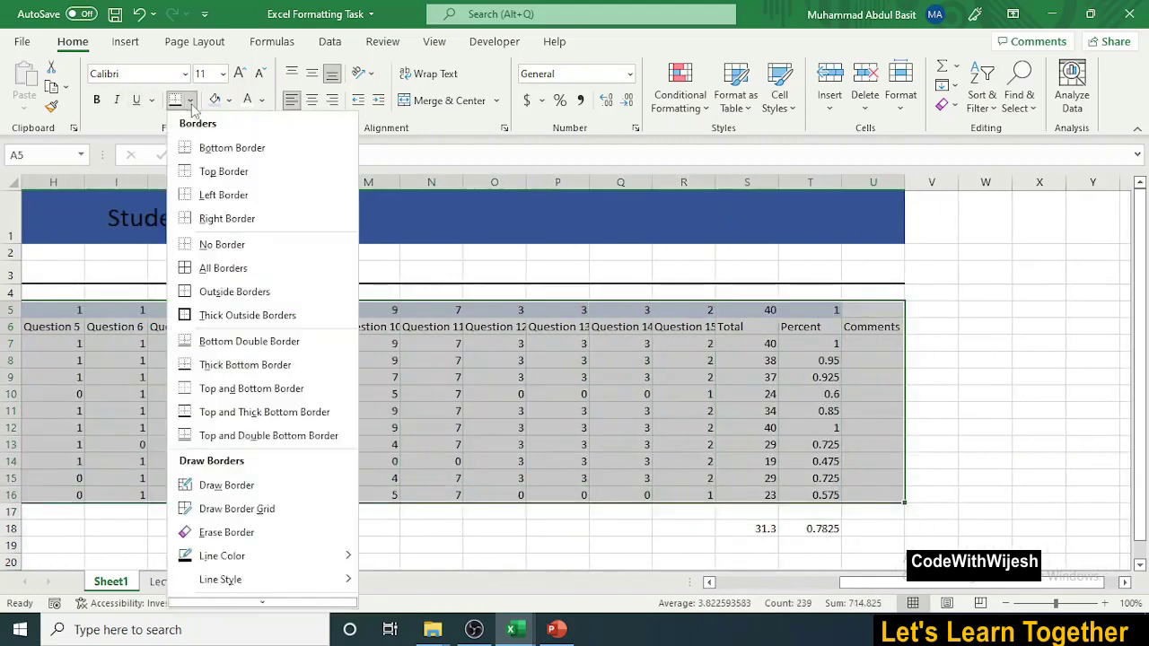
pyautogui.click(215, 268)
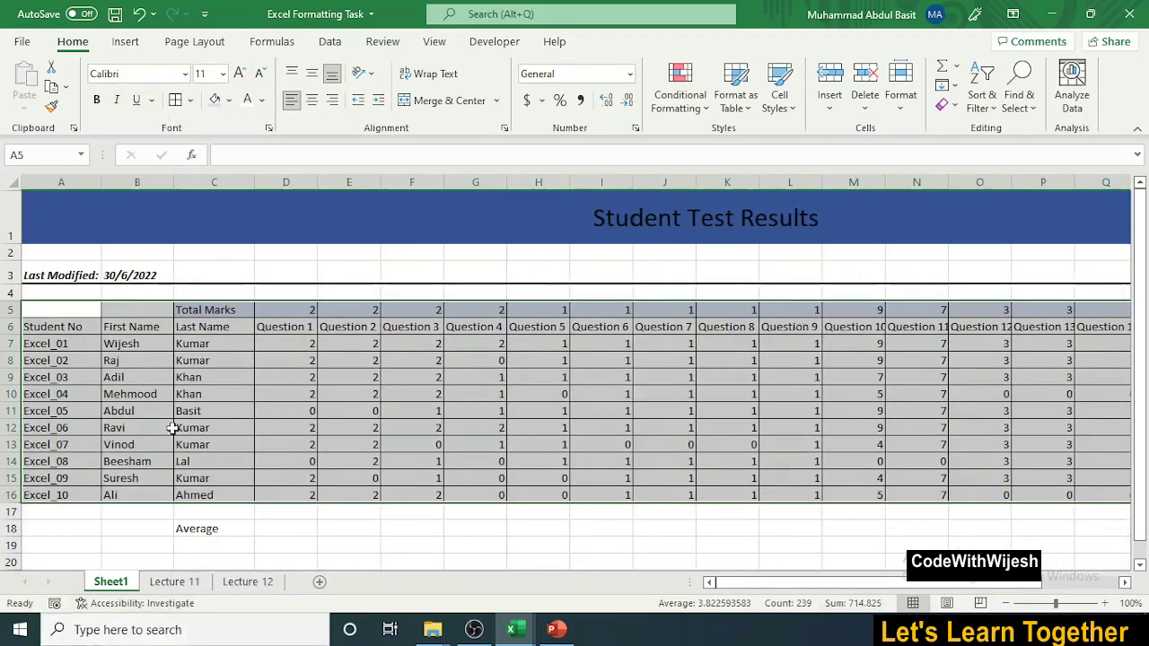
pyautogui.click(33, 330)
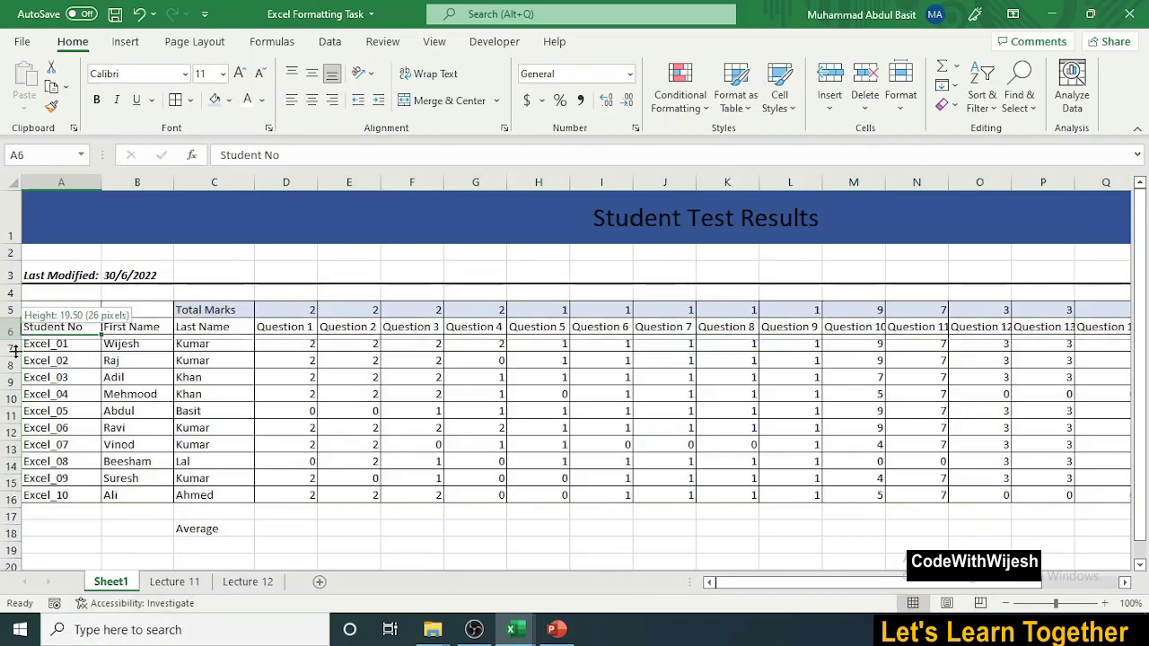
# Enlarge row 6 and rotate the Question 1–15 headers in D6:R6 to read upward
pyautogui.moveTo(11, 335); pyautogui.dragTo(11, 357)
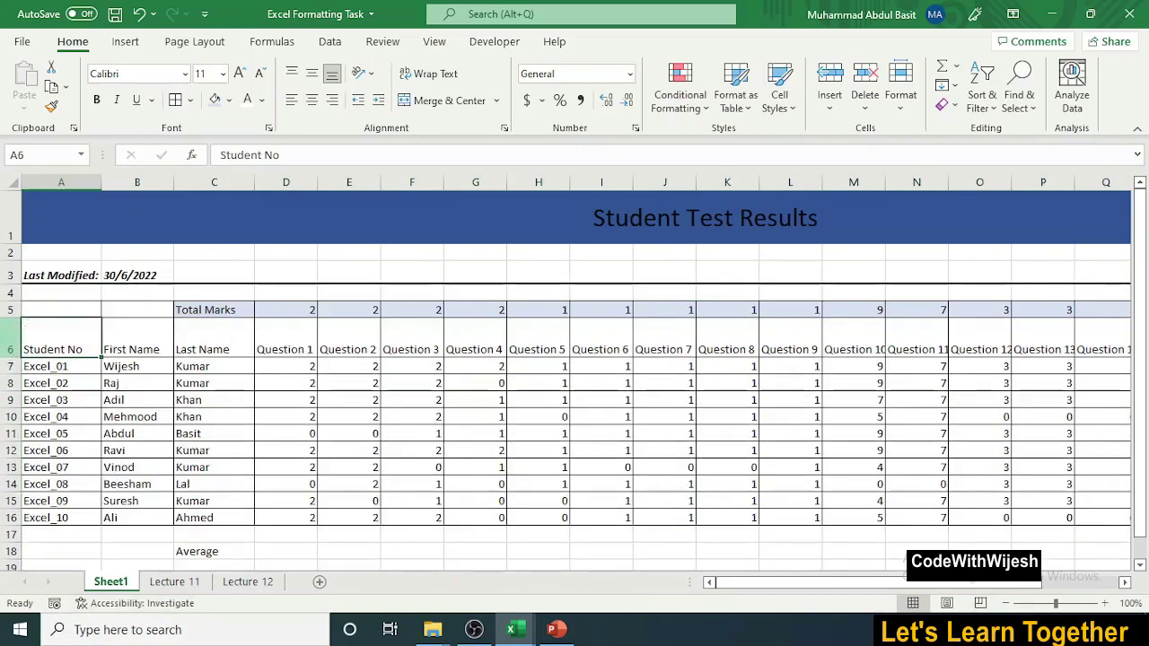
pyautogui.click(289, 338)
pyautogui.moveTo(290, 338); pyautogui.dragTo(1051, 339)
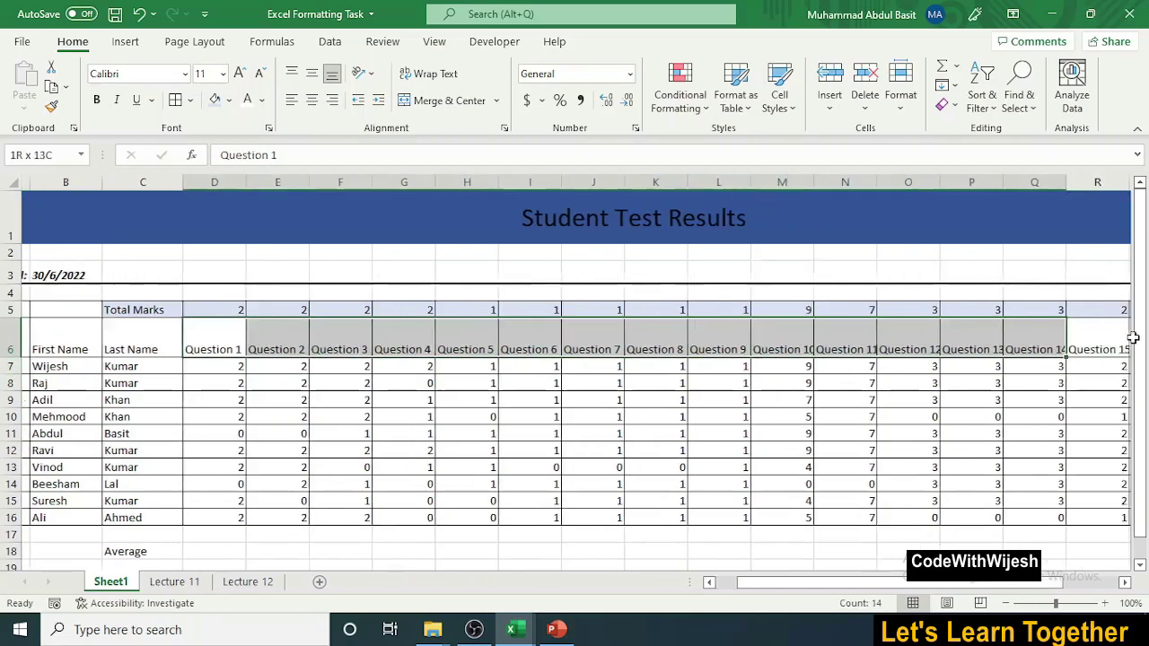
pyautogui.moveTo(1055, 338)
pyautogui.mouseDown()
pyautogui.moveTo(759, 338)
pyautogui.moveTo(886, 338)
pyautogui.mouseUp()
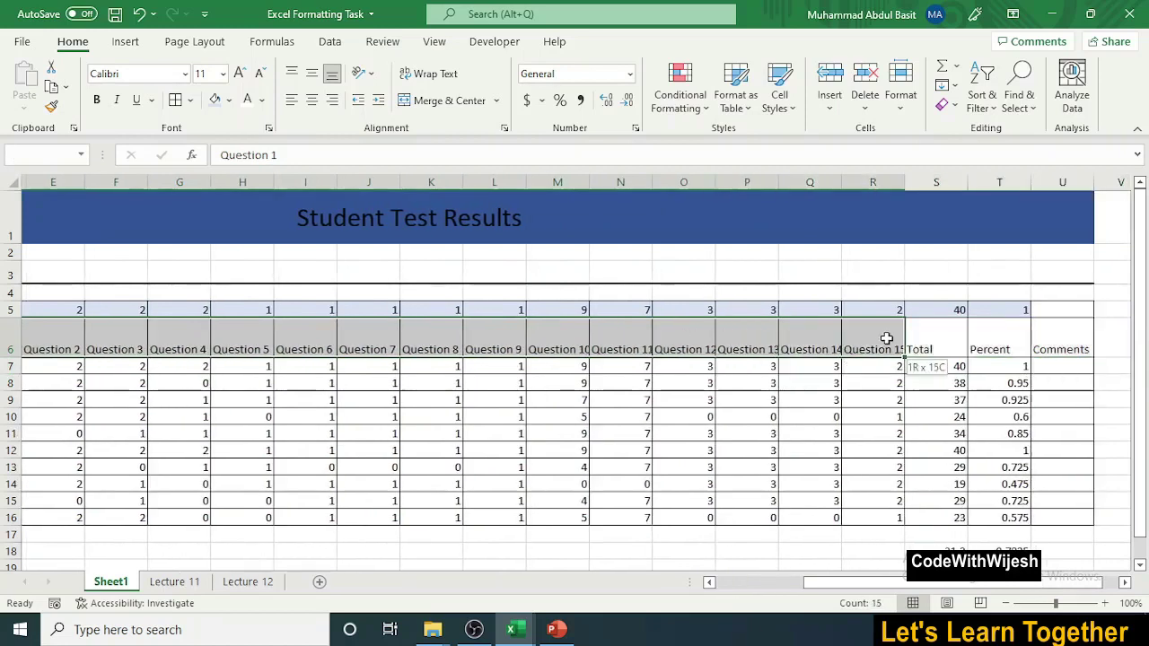
pyautogui.click(373, 73)
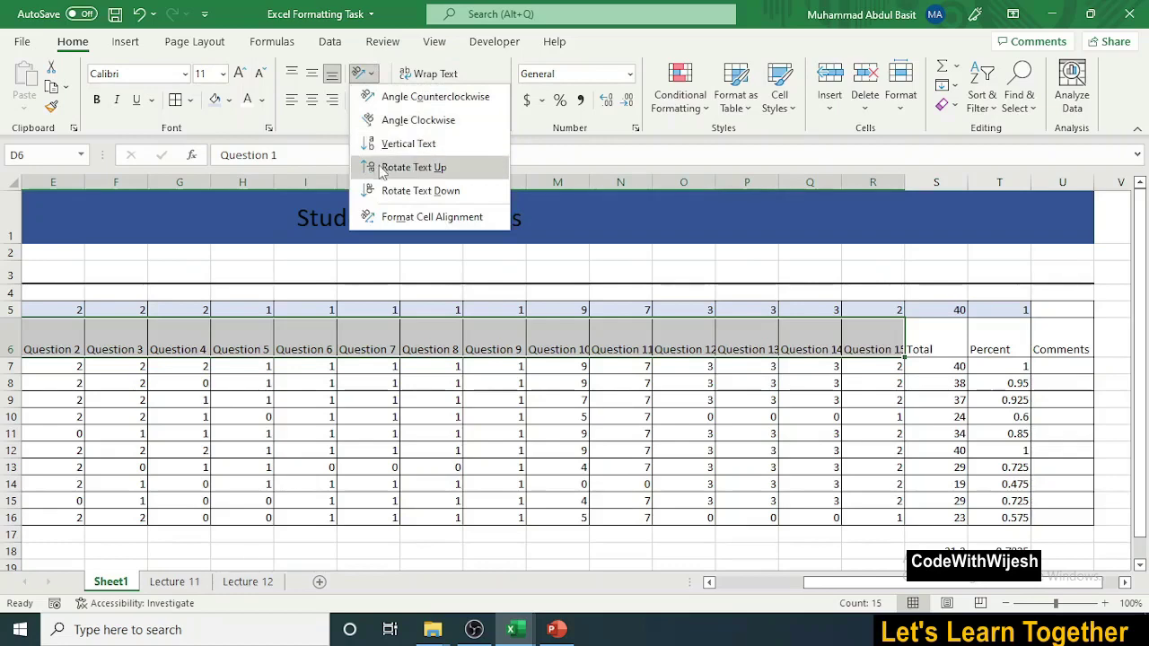
pyautogui.click(413, 167)
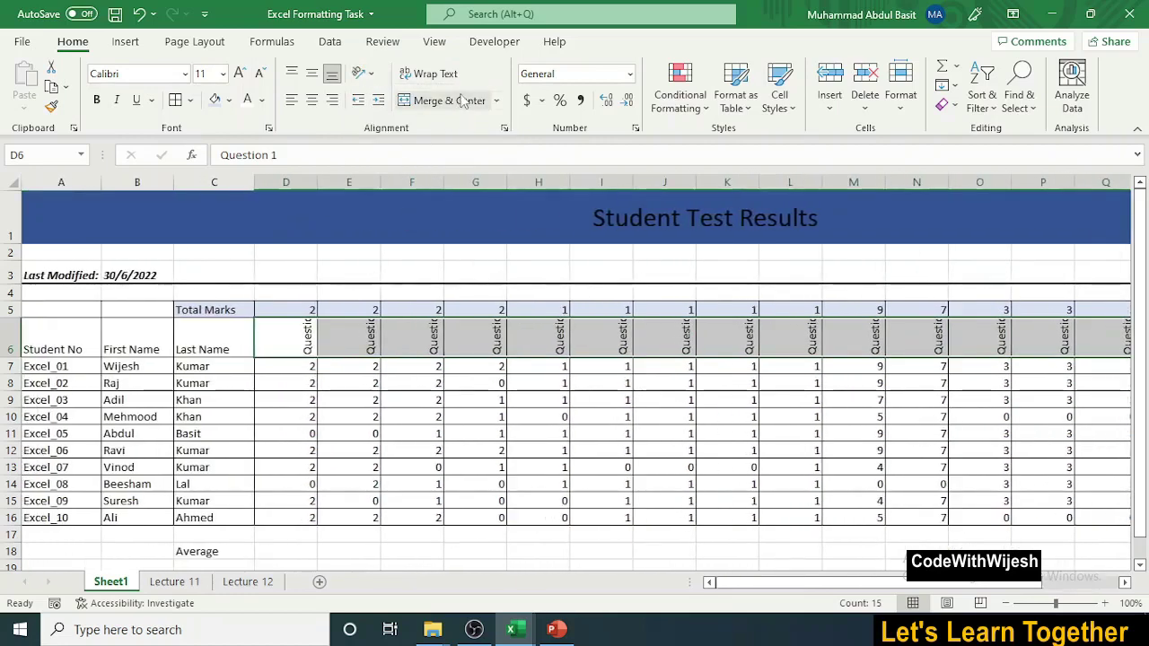
pyautogui.click(363, 73)
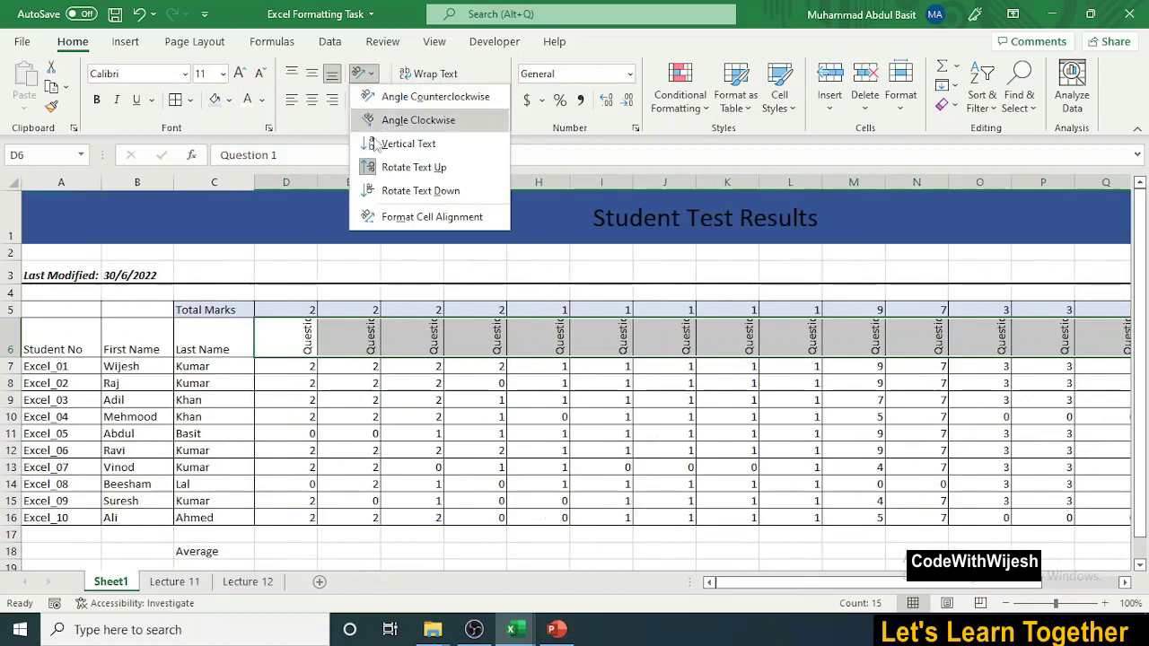
pyautogui.click(379, 192)
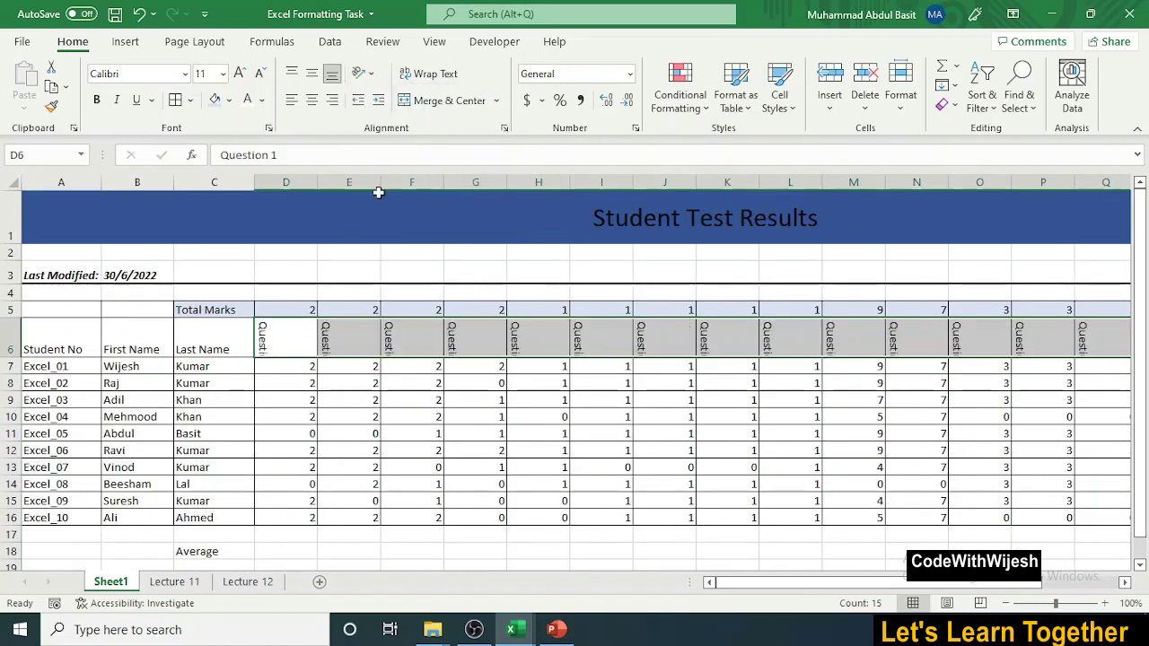
pyautogui.click(362, 73)
pyautogui.click(400, 165)
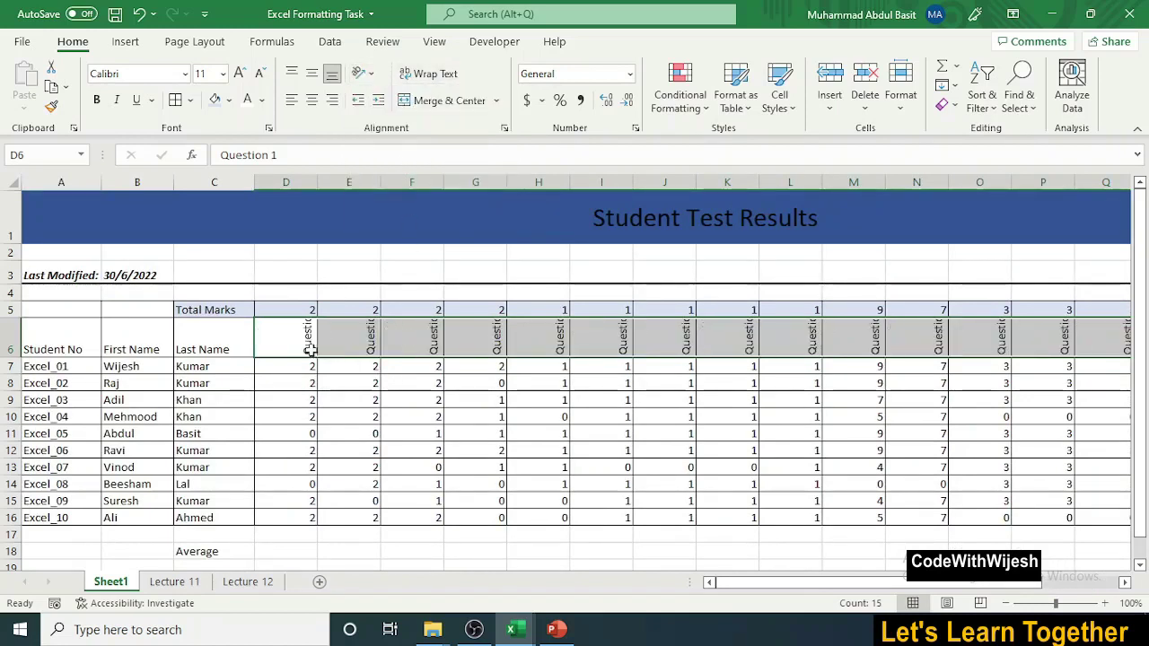
# Heighten row 6 to show the full headers and centre them horizontally
pyautogui.moveTo(11, 358); pyautogui.dragTo(11, 404)
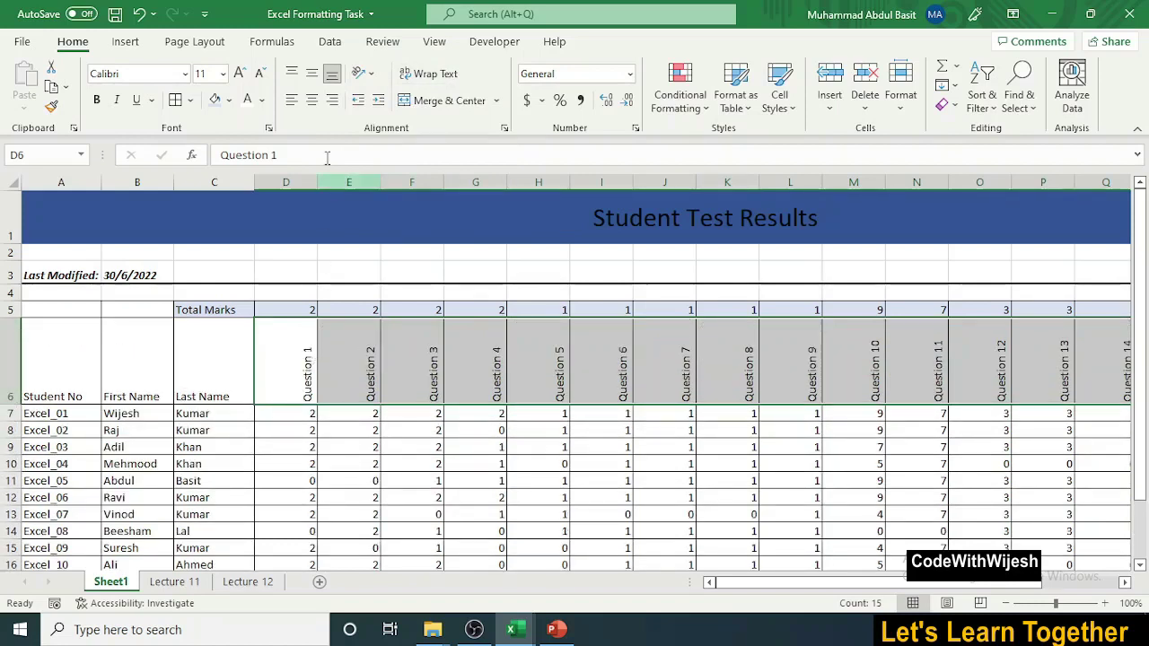
pyautogui.click(311, 99)
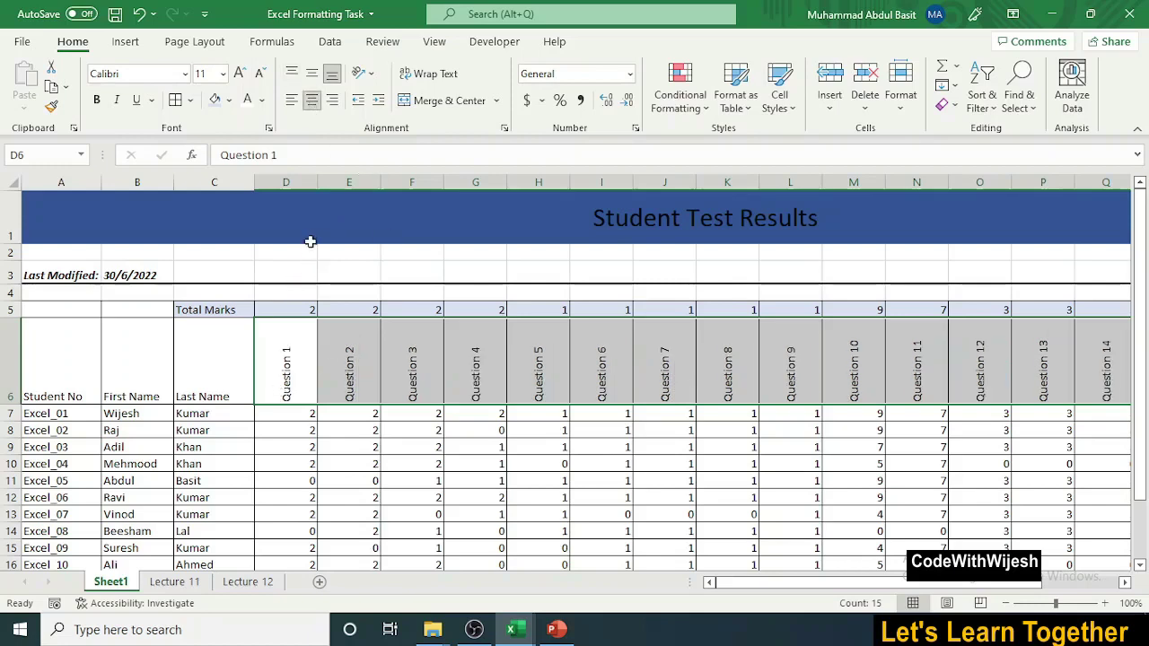
pyautogui.click(301, 384)
pyautogui.moveTo(332, 372)
pyautogui.mouseDown()
pyautogui.moveTo(1070, 358)
pyautogui.moveTo(979, 365)
pyautogui.mouseUp()
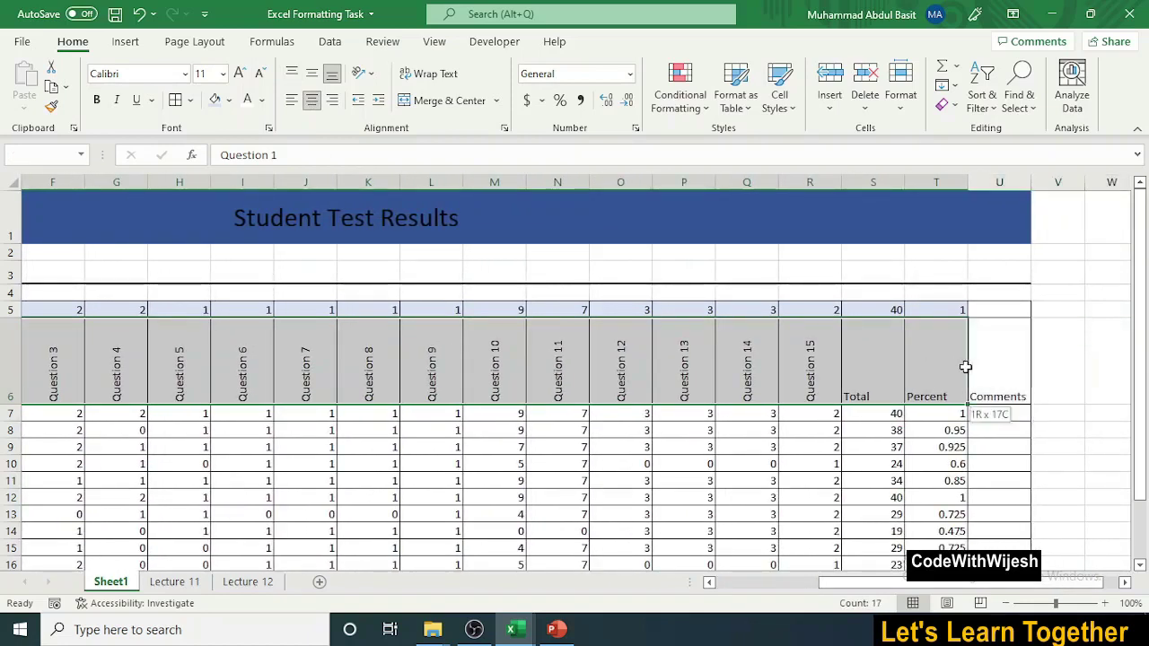
# Set column width 5 for the Question 1 through Comments columns (D to U)
pyautogui.moveTo(979, 366); pyautogui.dragTo(979, 364)
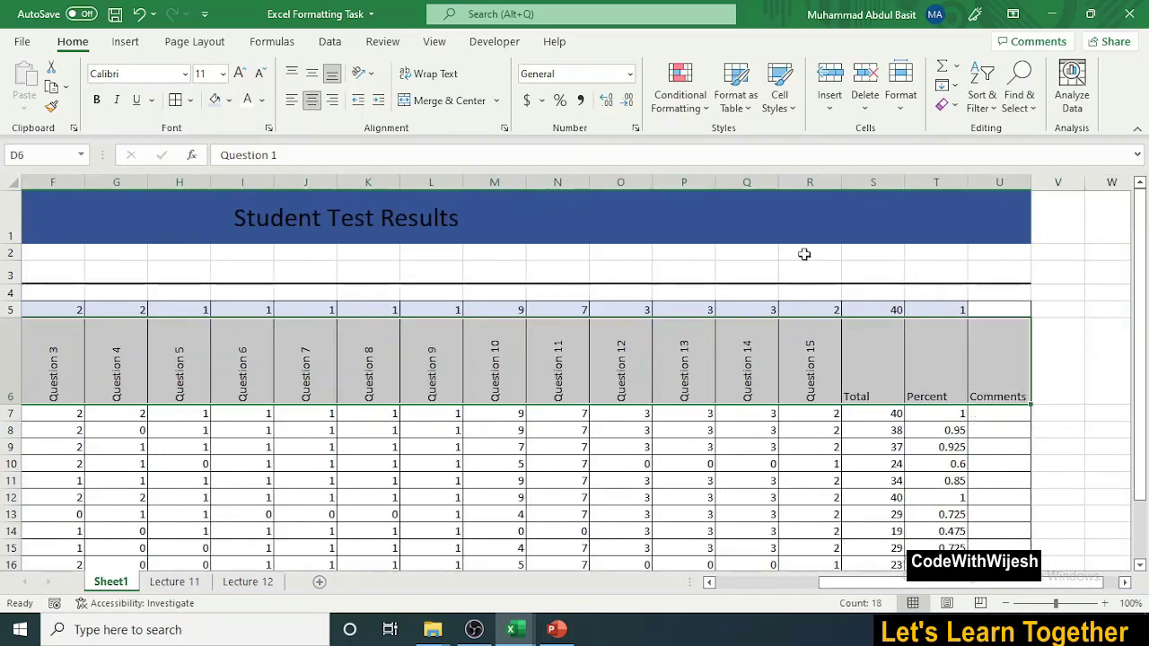
pyautogui.click(900, 100)
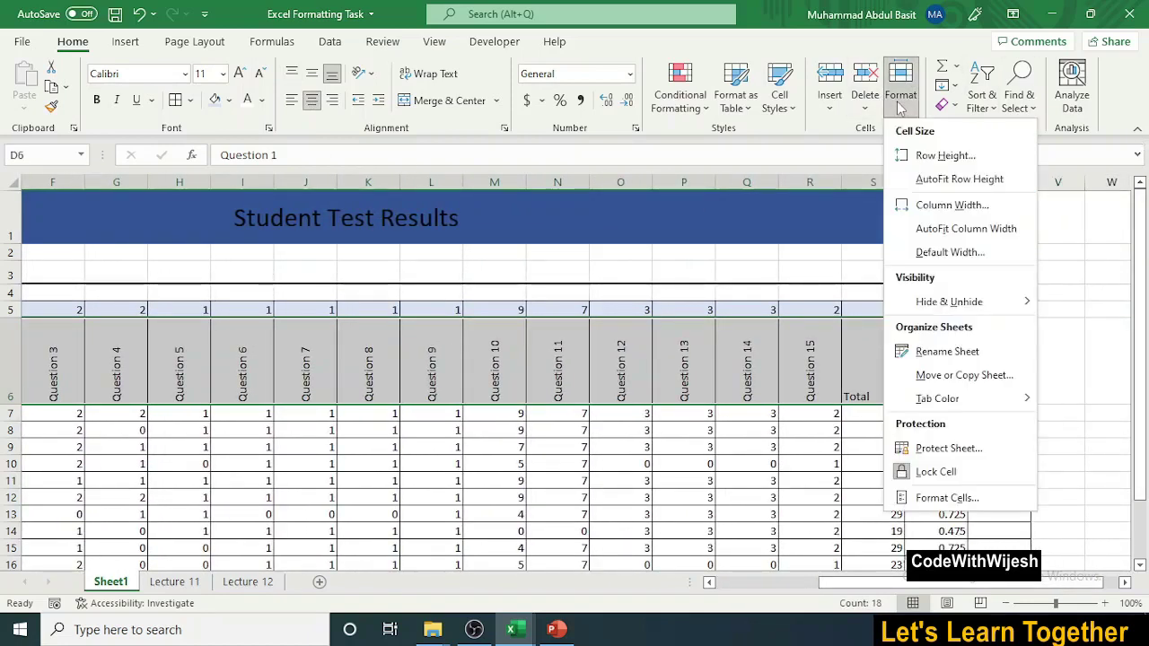
pyautogui.click(937, 208)
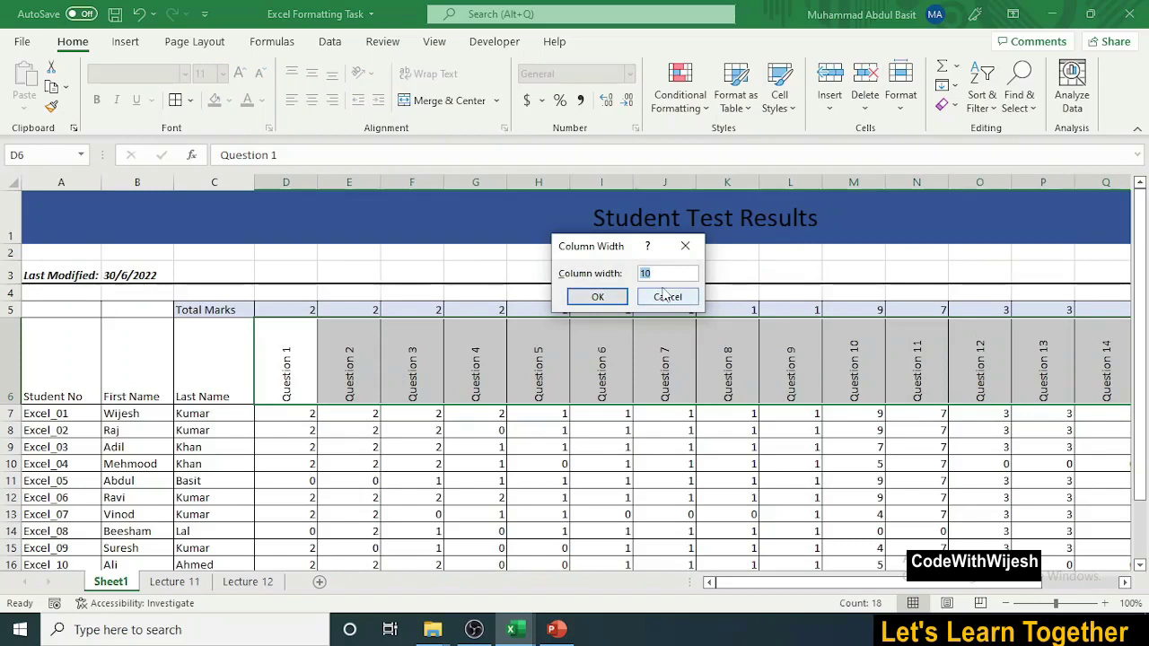
pyautogui.click(597, 297)
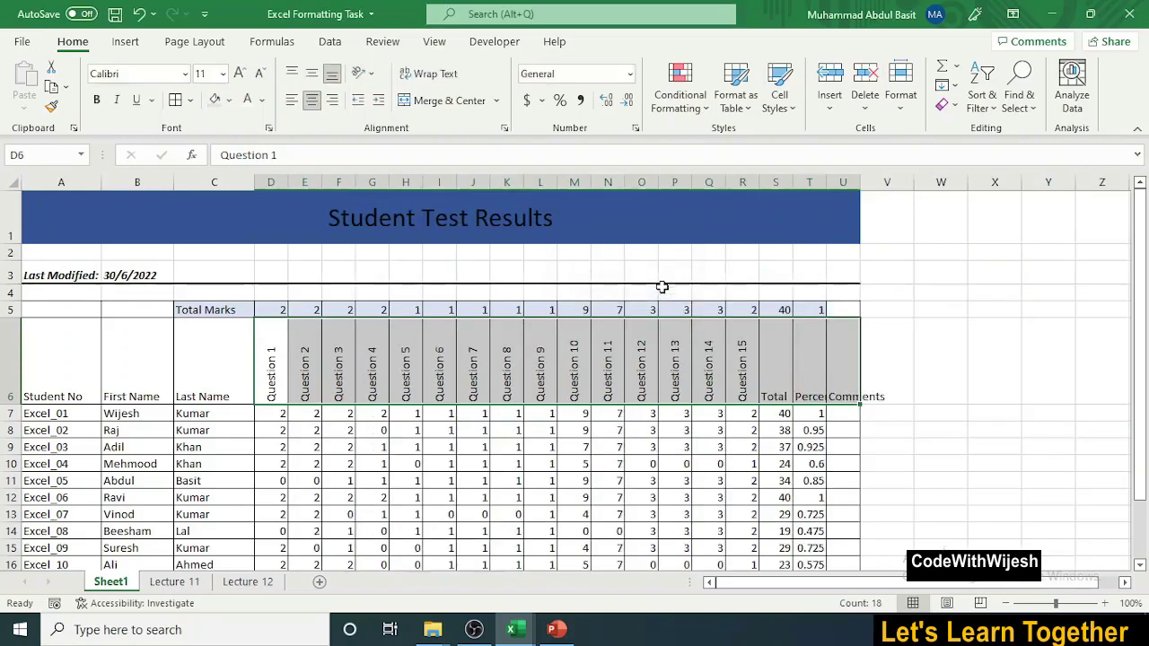
pyautogui.moveTo(783, 368); pyautogui.dragTo(853, 368)
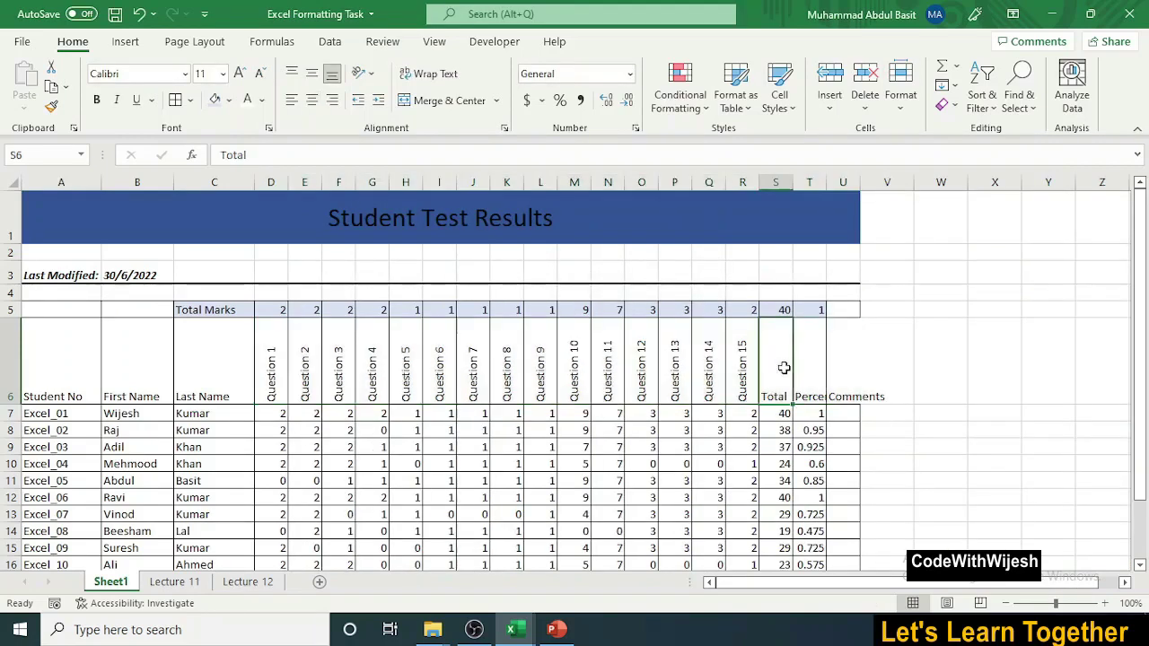
# Rotate Total, Percent and Comments headers upward; make A6:U6 middle-aligned and bold
pyautogui.click(364, 73)
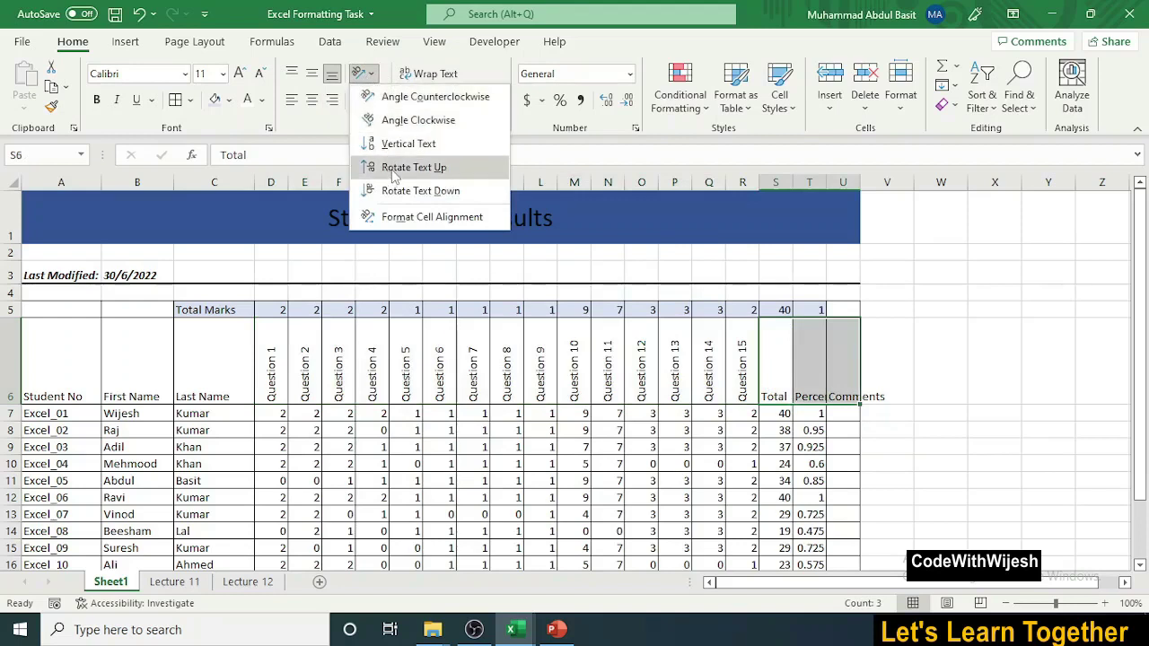
pyautogui.click(413, 167)
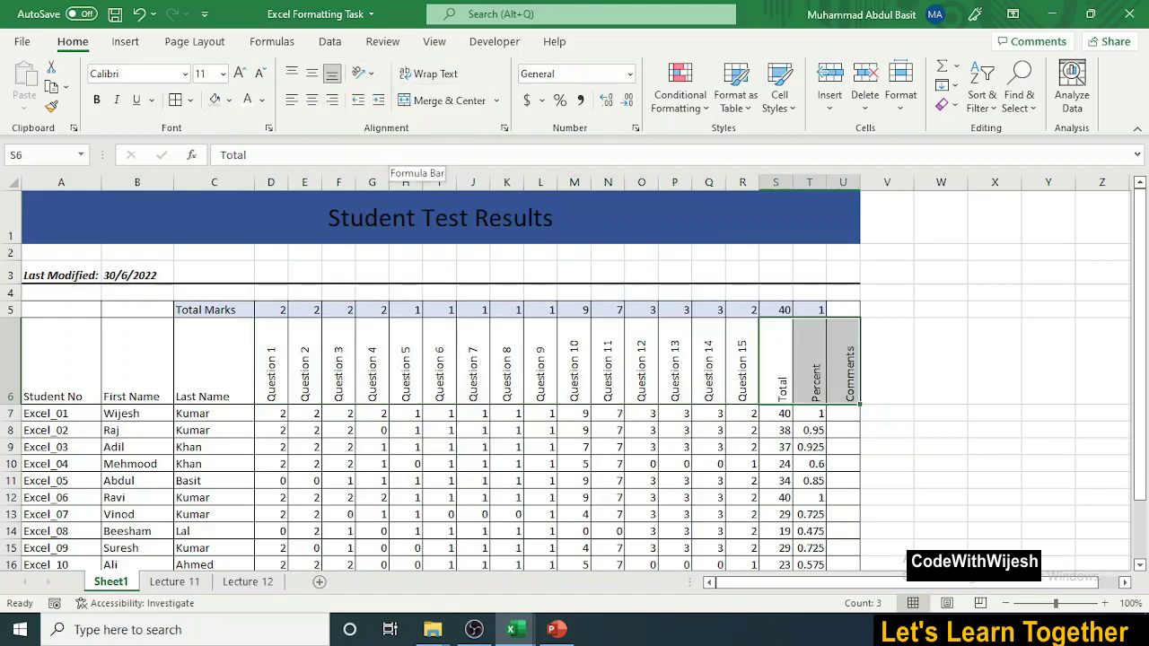
pyautogui.moveTo(33, 347); pyautogui.dragTo(860, 402)
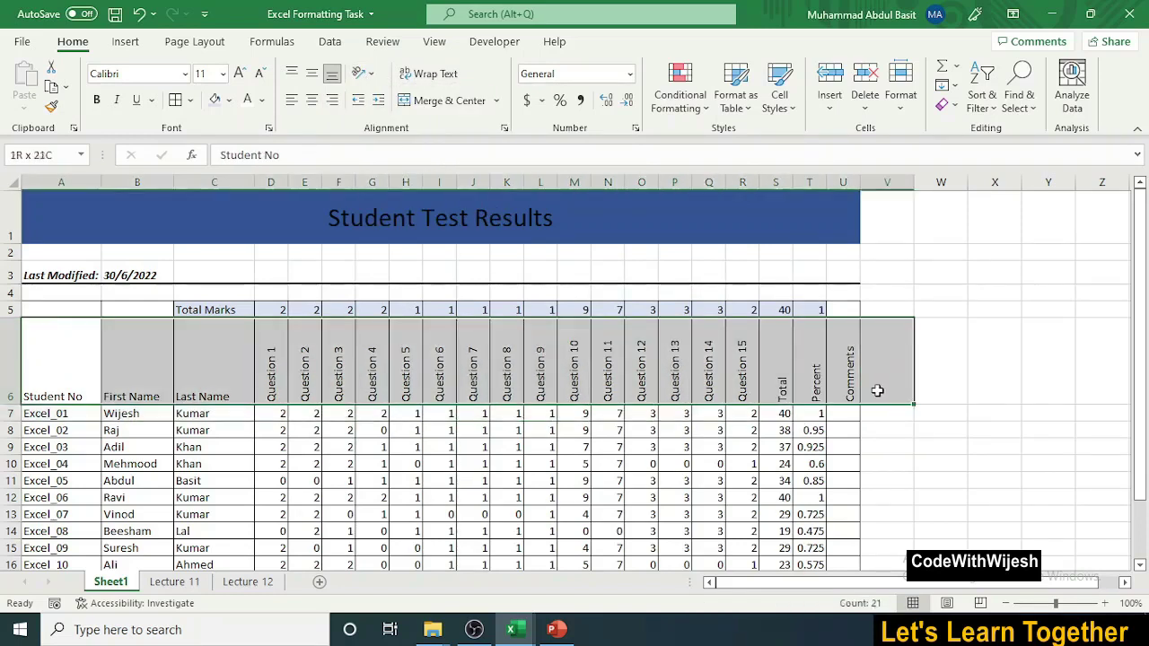
pyautogui.click(311, 74)
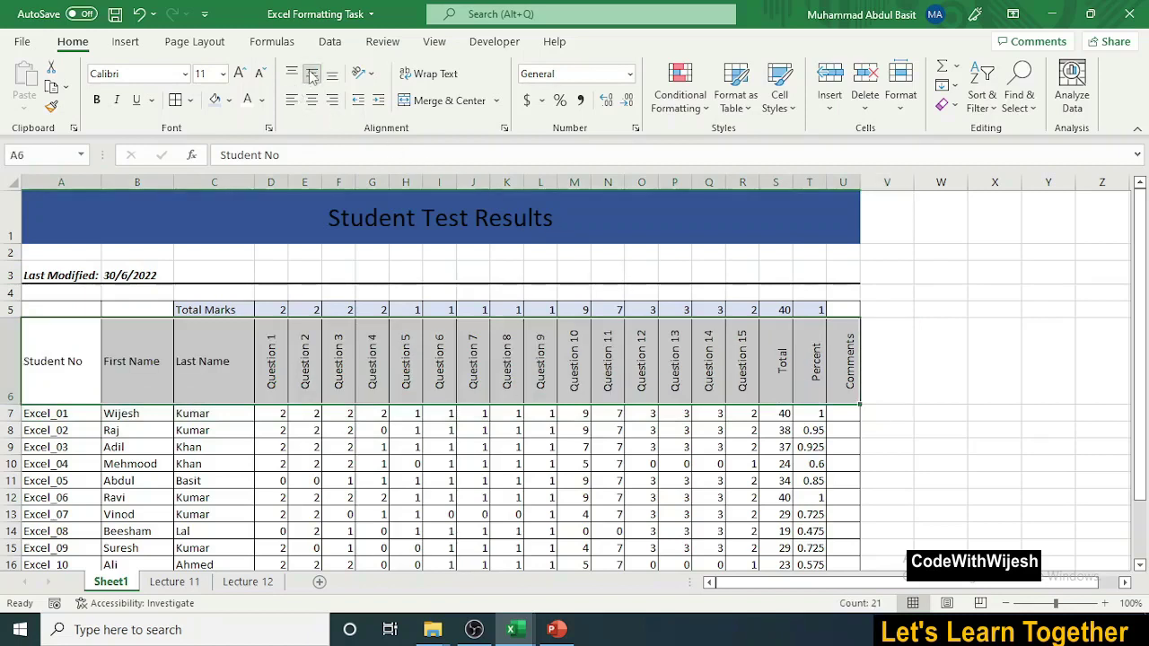
pyautogui.click(97, 100)
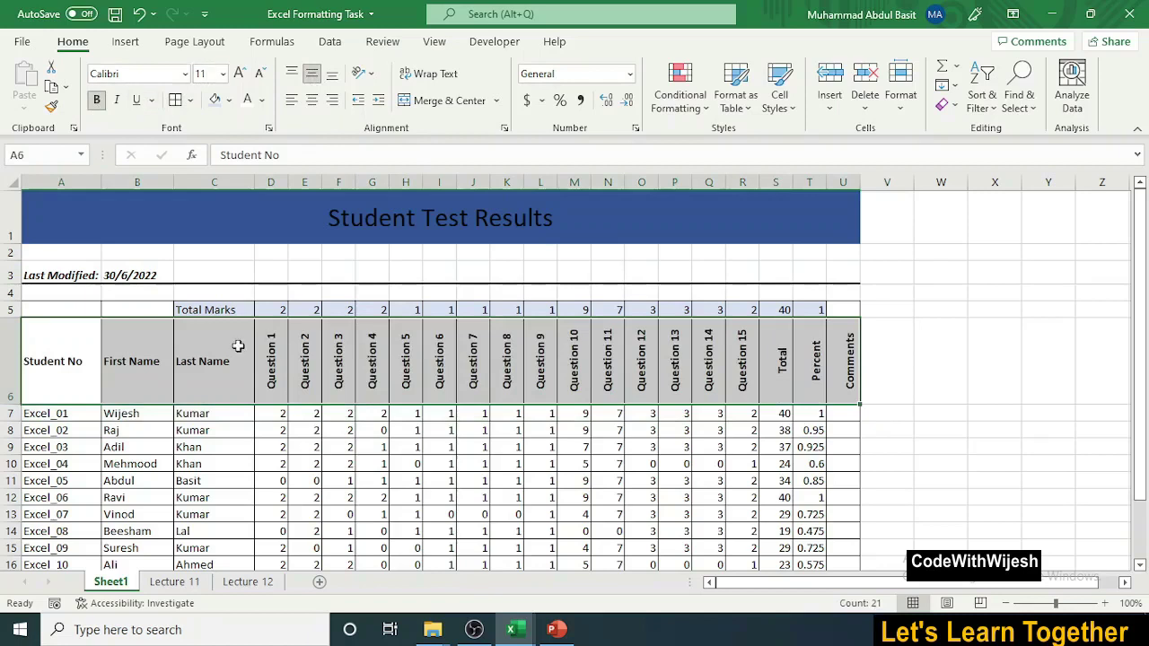
# Fill the header row A6:U6, Student No through Comments, with dark orange
pyautogui.moveTo(52, 373); pyautogui.dragTo(835, 366)
pyautogui.click(230, 100)
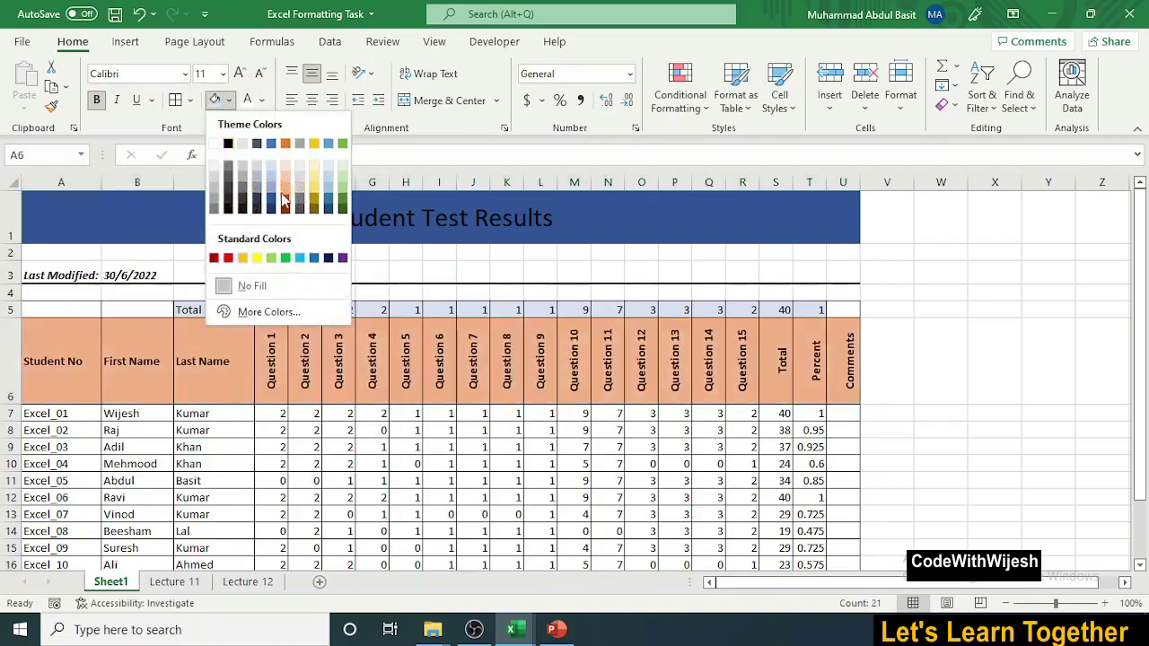
pyautogui.click(286, 201)
pyautogui.scroll(-2, 211, 456)
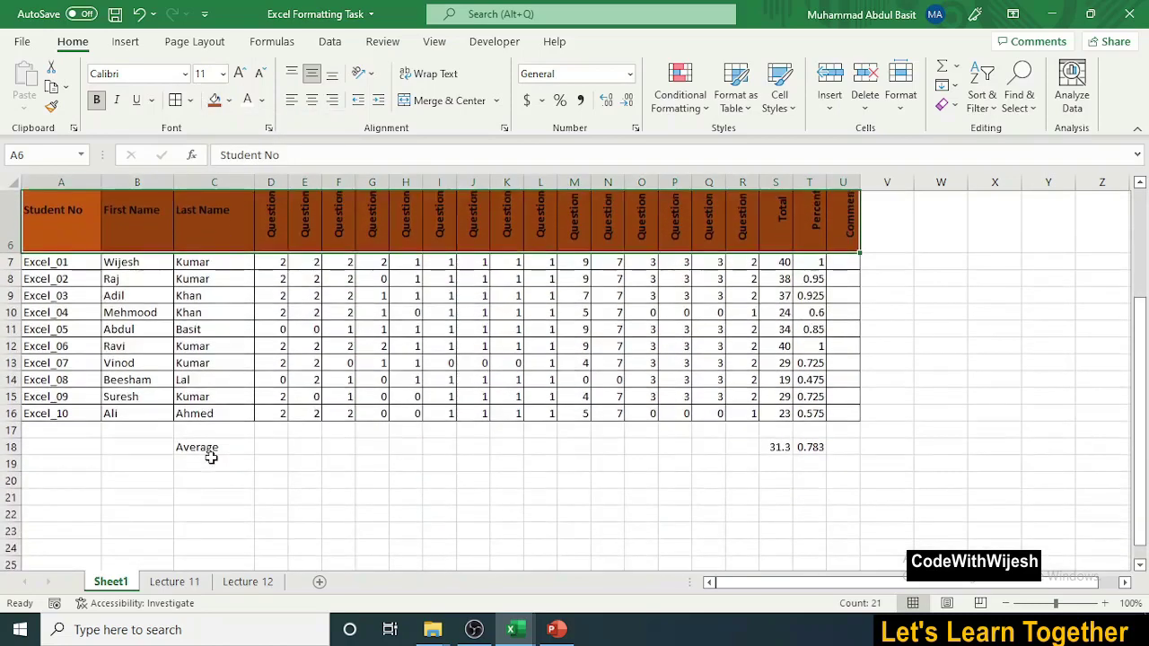
# Apply the Total style from Cell Styles to the Average row C18:T18
pyautogui.moveTo(184, 446)
pyautogui.mouseDown()
pyautogui.moveTo(827, 447)
pyautogui.moveTo(812, 447)
pyautogui.mouseUp()
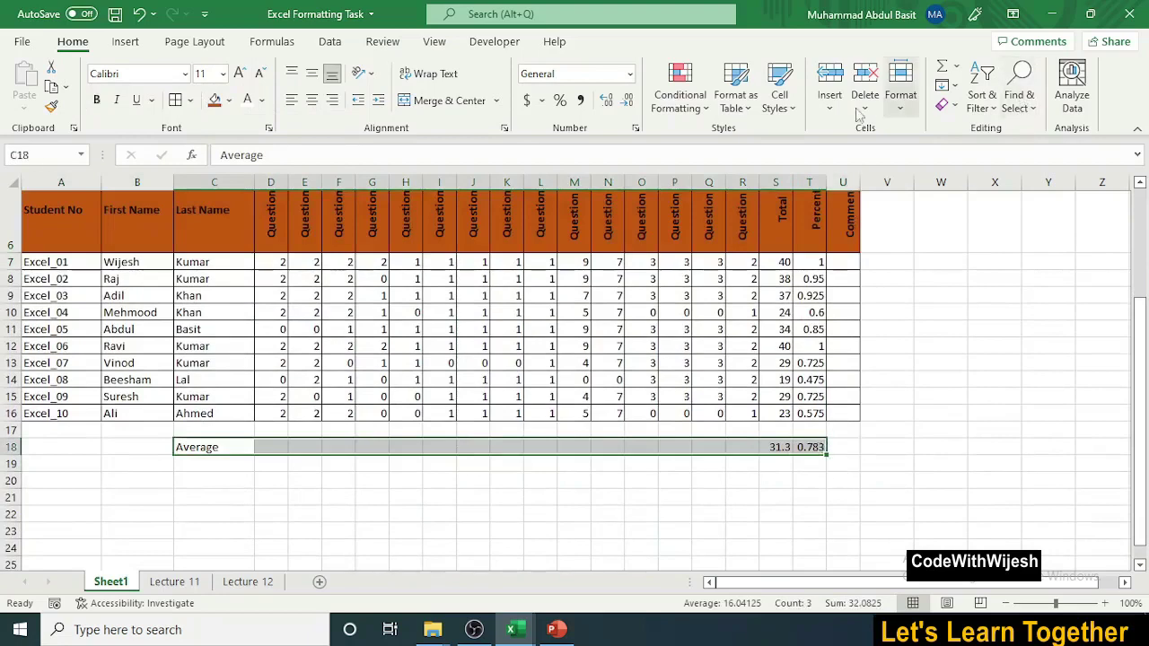
pyautogui.click(793, 114)
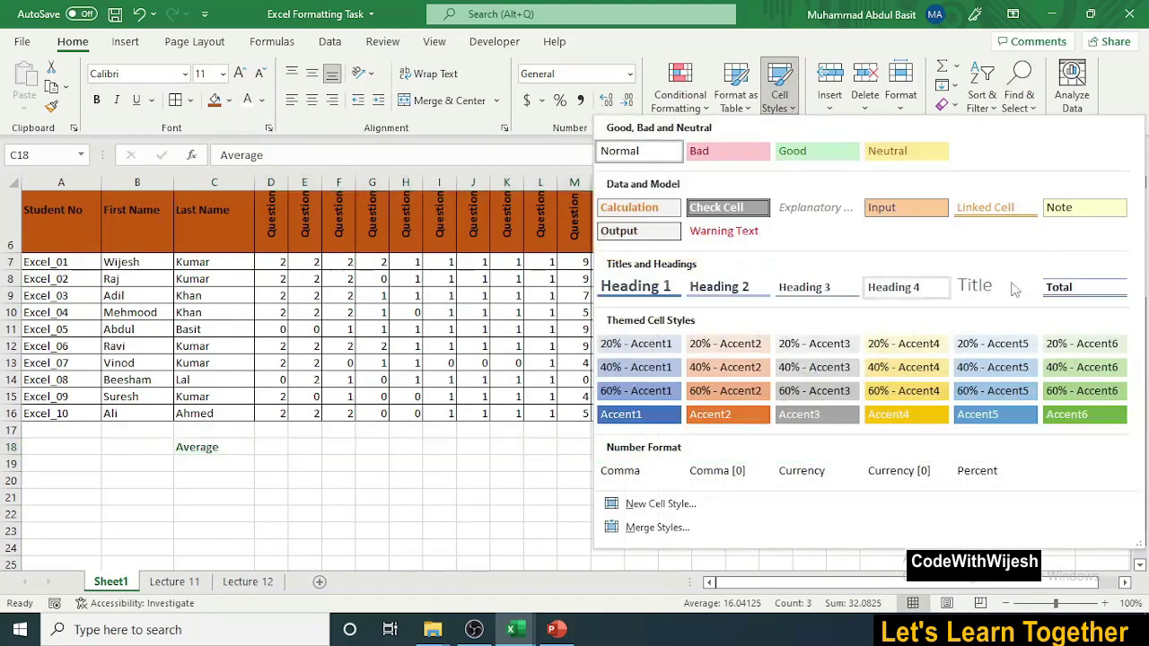
pyautogui.click(1093, 296)
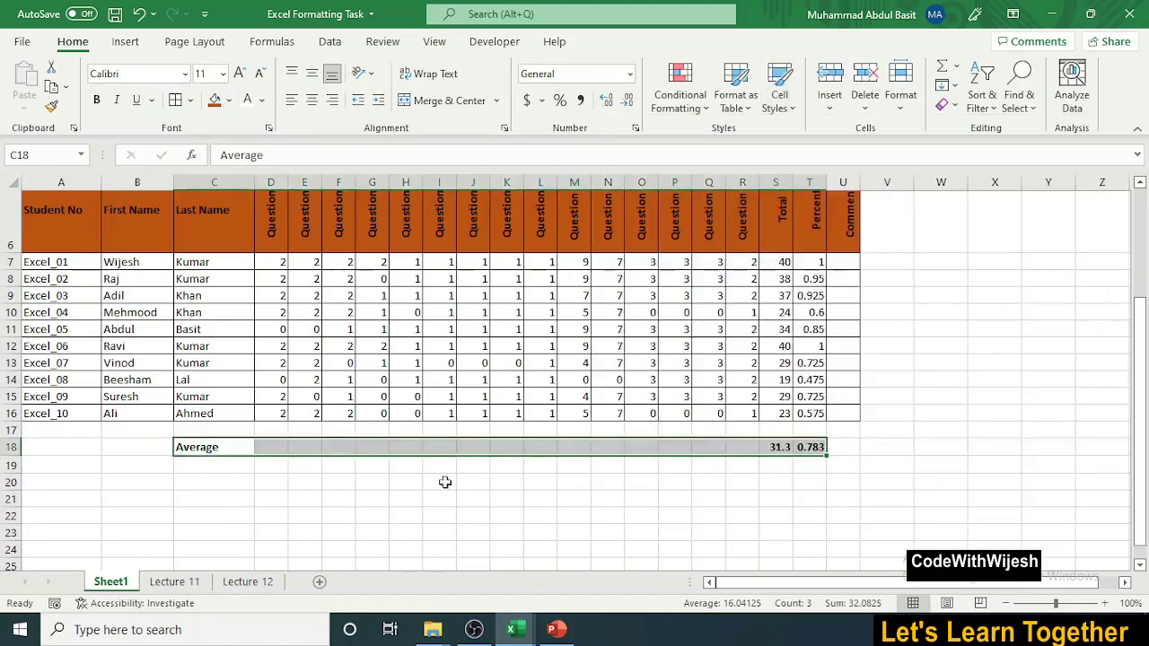
pyautogui.scroll(2, 368, 549)
pyautogui.scroll(1, 368, 548)
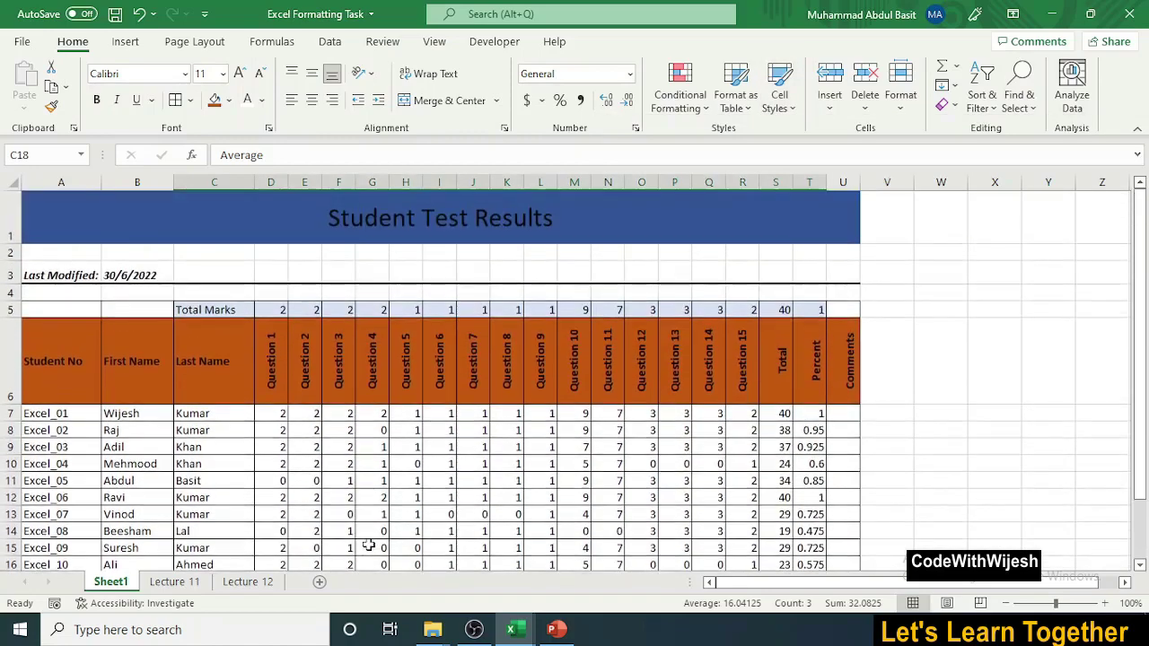